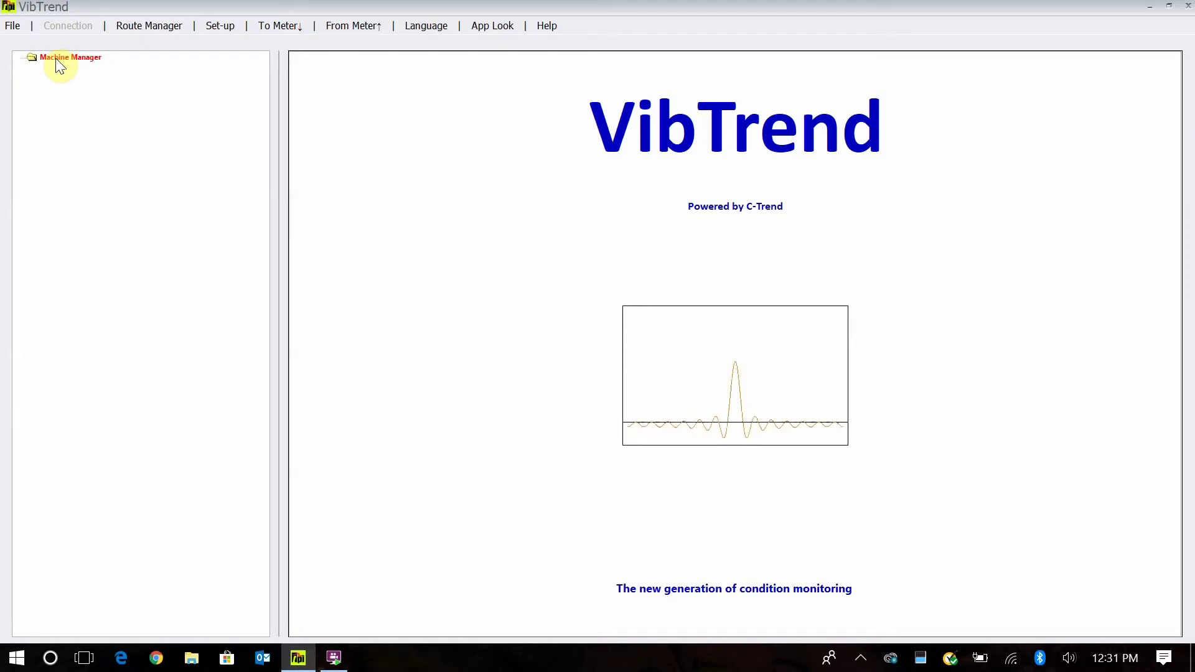
# - Add a machine named 'Pump #1' under Machine Manager and expand the machine tree
pyautogui.rightClick(58, 65)
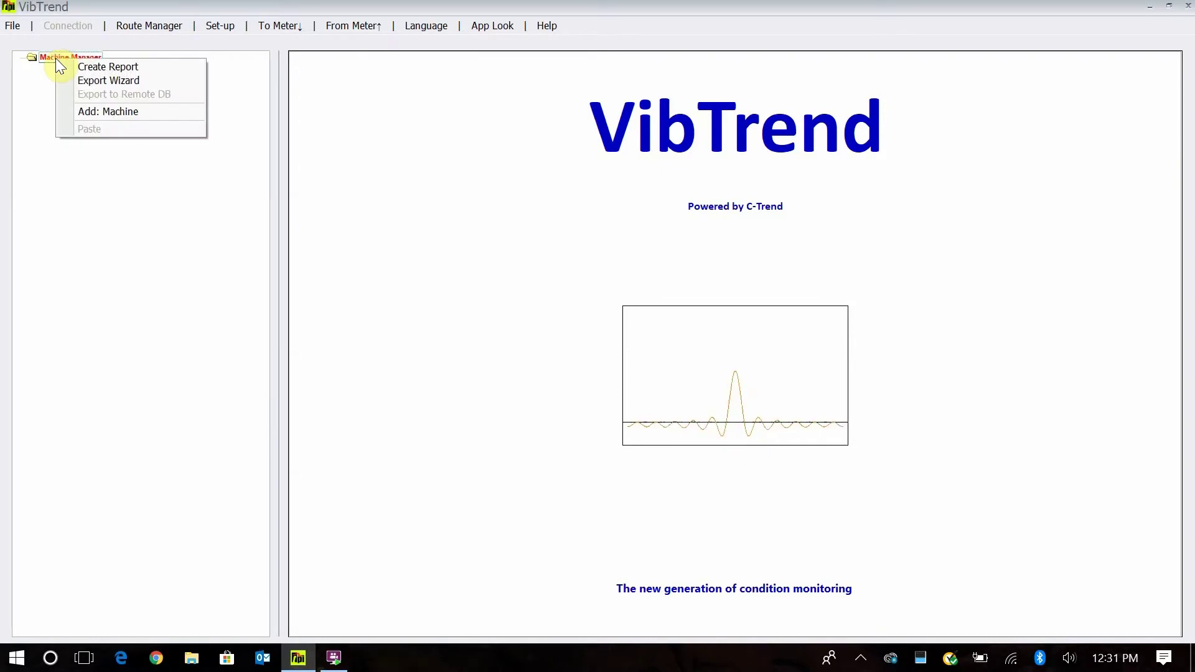
pyautogui.click(106, 112)
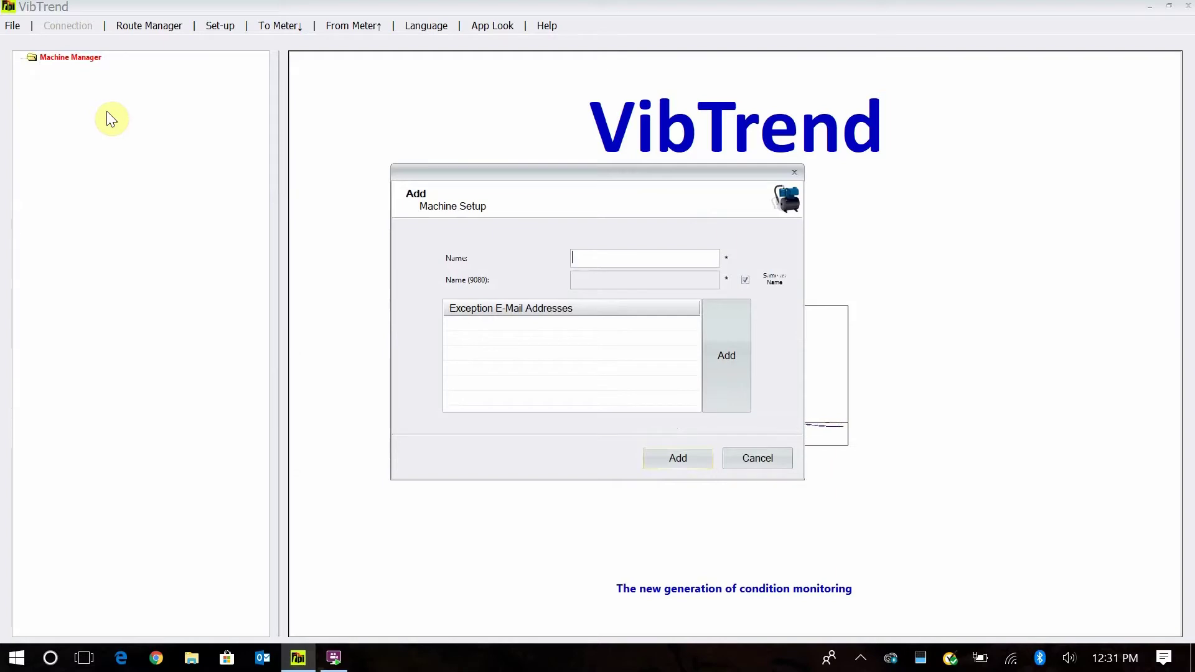
pyautogui.write('Pump #1')
pyautogui.click(661, 459)
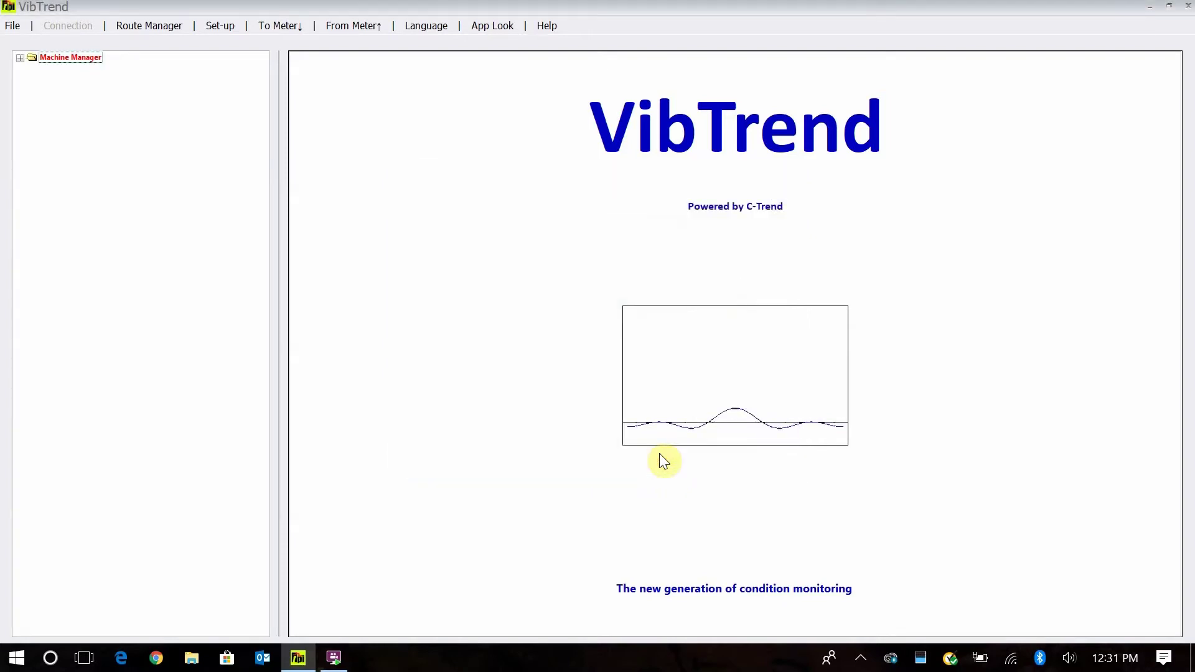
pyautogui.click(20, 58)
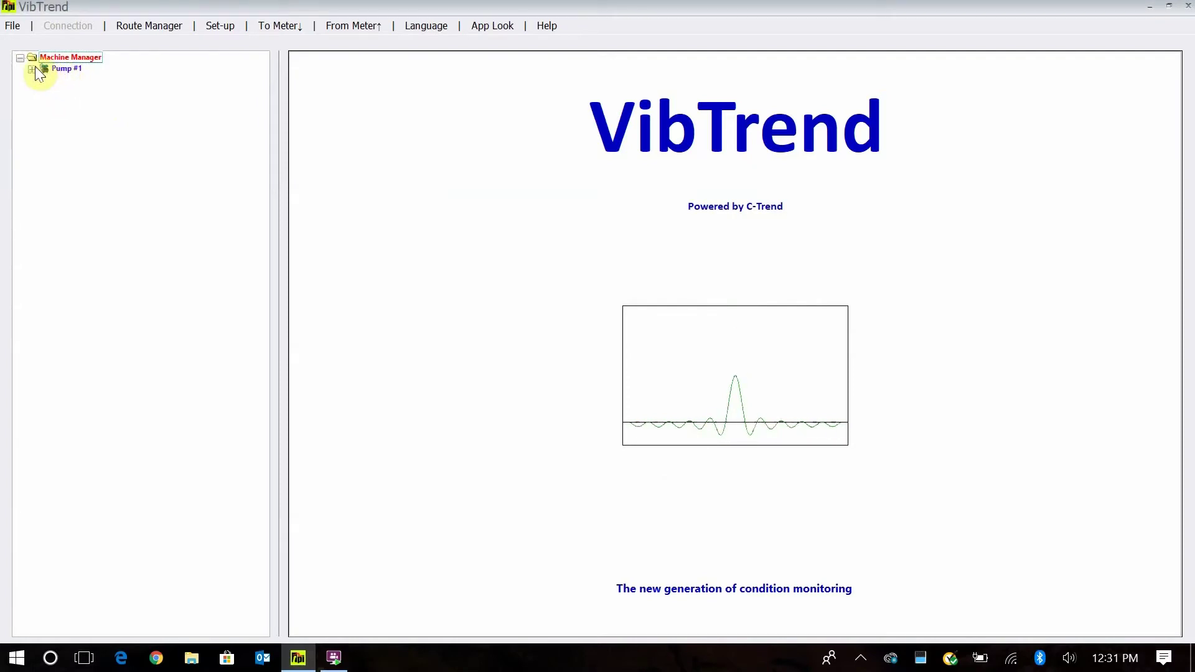
# - Select Pump #1 to display its empty Latest Machine Status table
pyautogui.click(31, 70)
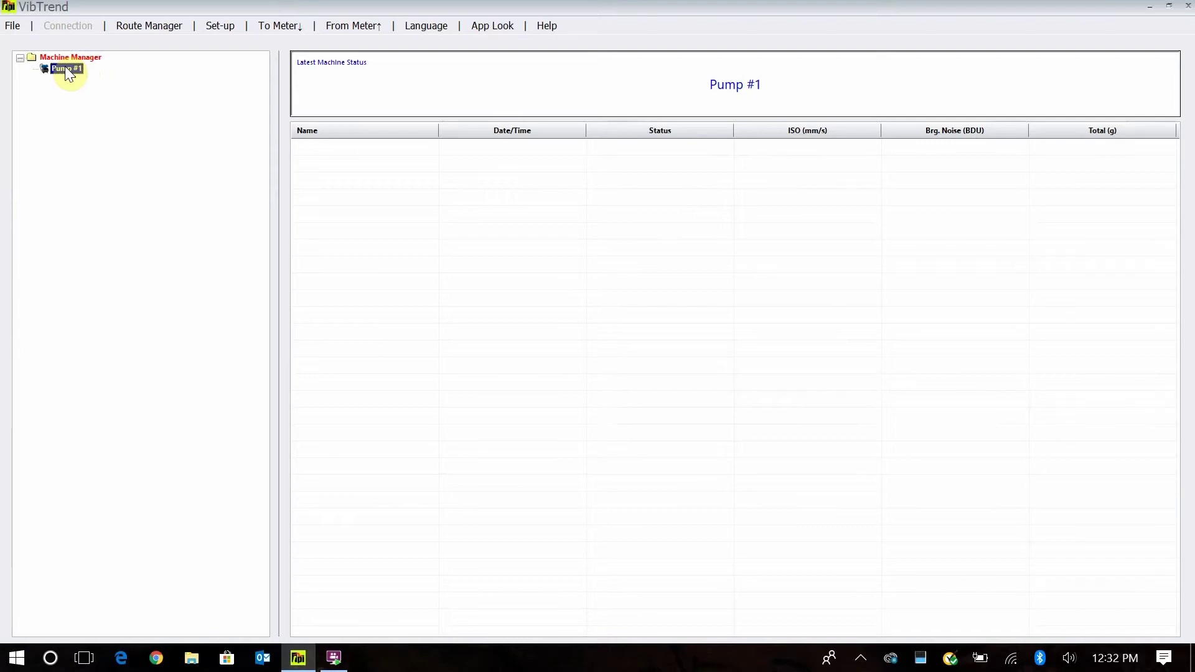
# - Start a Pump #1 vib point named 'MTR NDE' with run speed changed from 1500 to 1800 CPM
pyautogui.rightClick(67, 74)
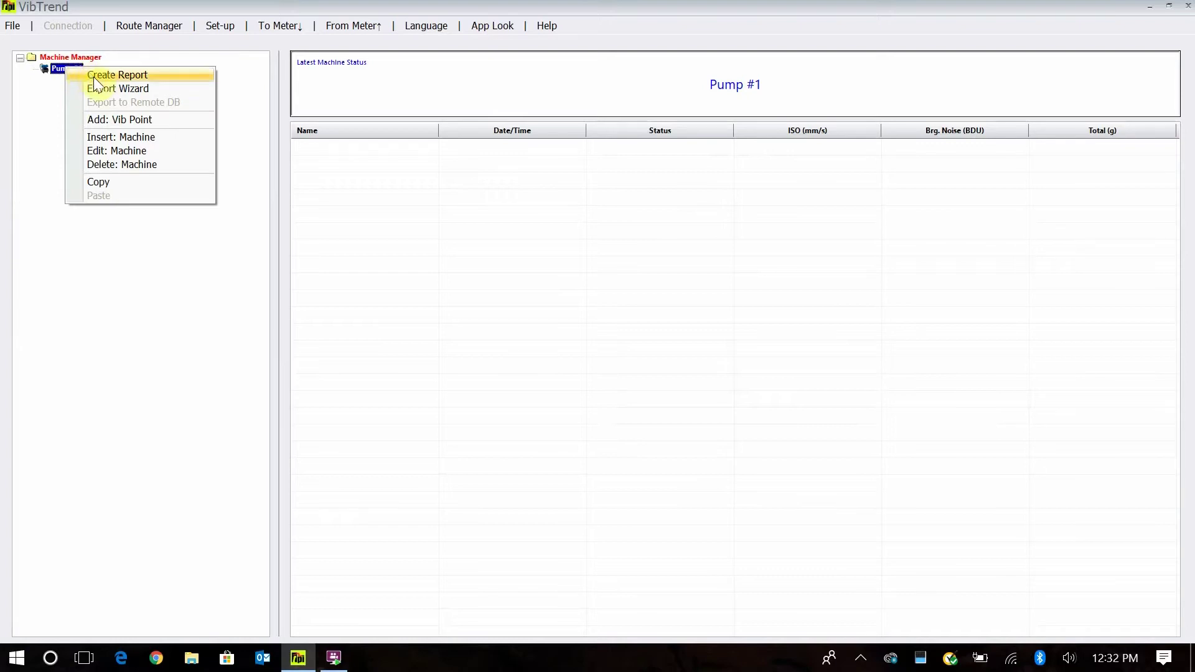
pyautogui.click(114, 122)
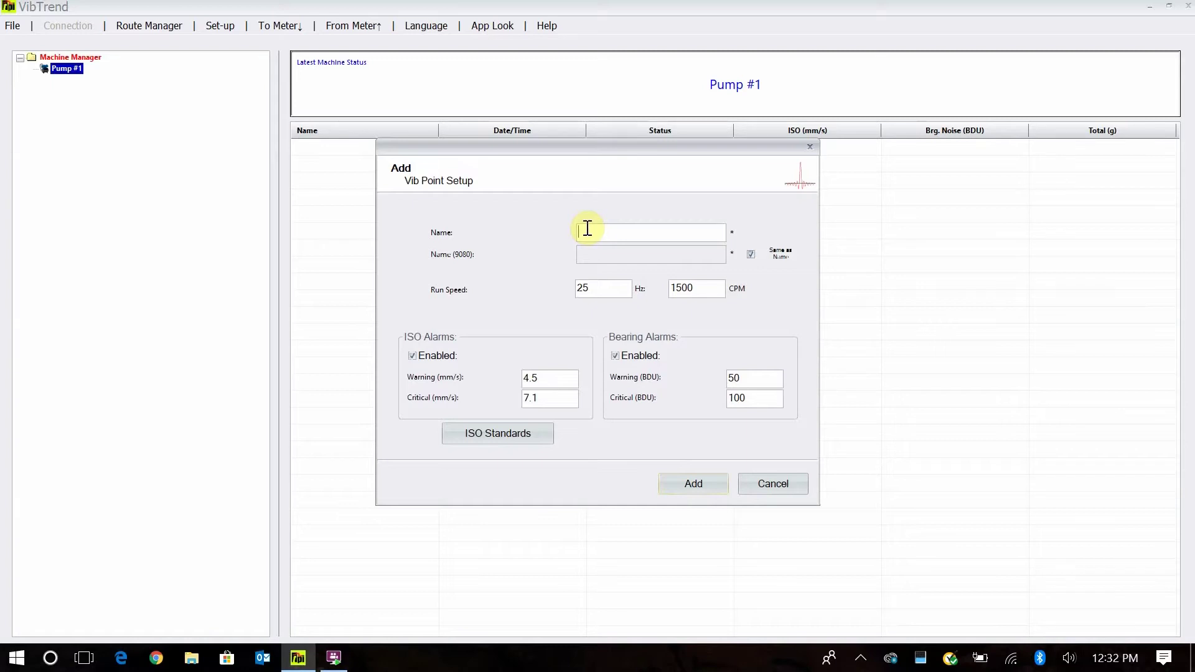
pyautogui.write('MTR NDE')
pyautogui.moveTo(698, 287); pyautogui.dragTo(656, 286)
pyautogui.write('1800')
pyautogui.click(498, 431)
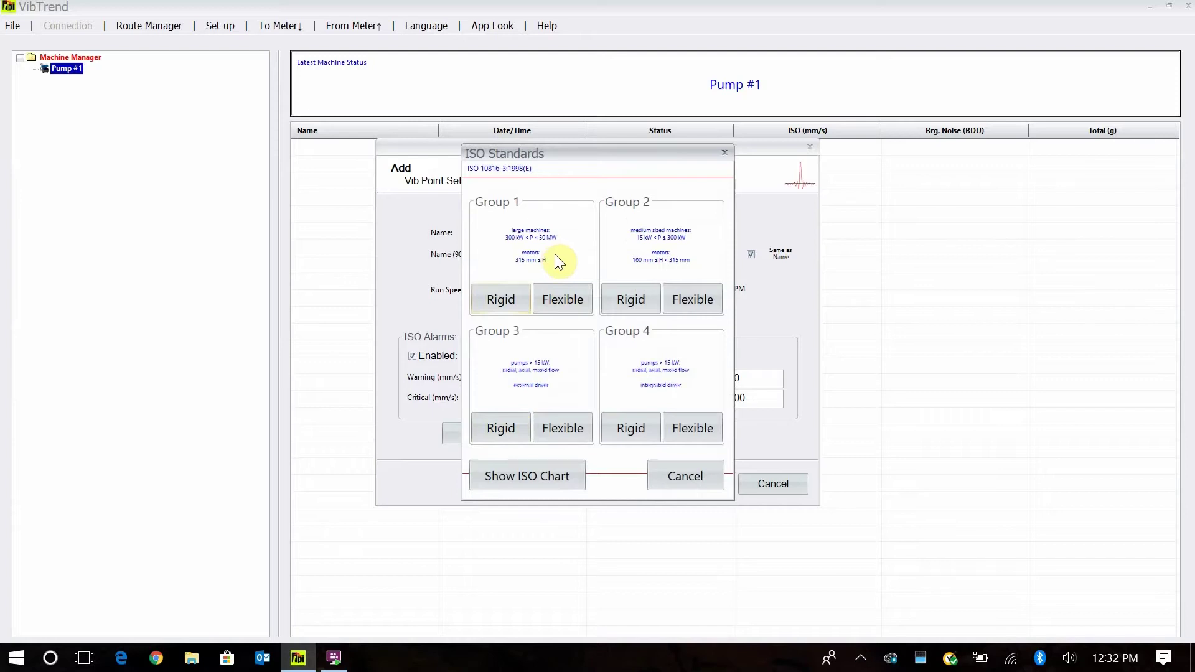
# - Apply Group 1 Flexible ISO alarms (7.1 and 11) and add MTR NDE to Pump #1
pyautogui.click(565, 301)
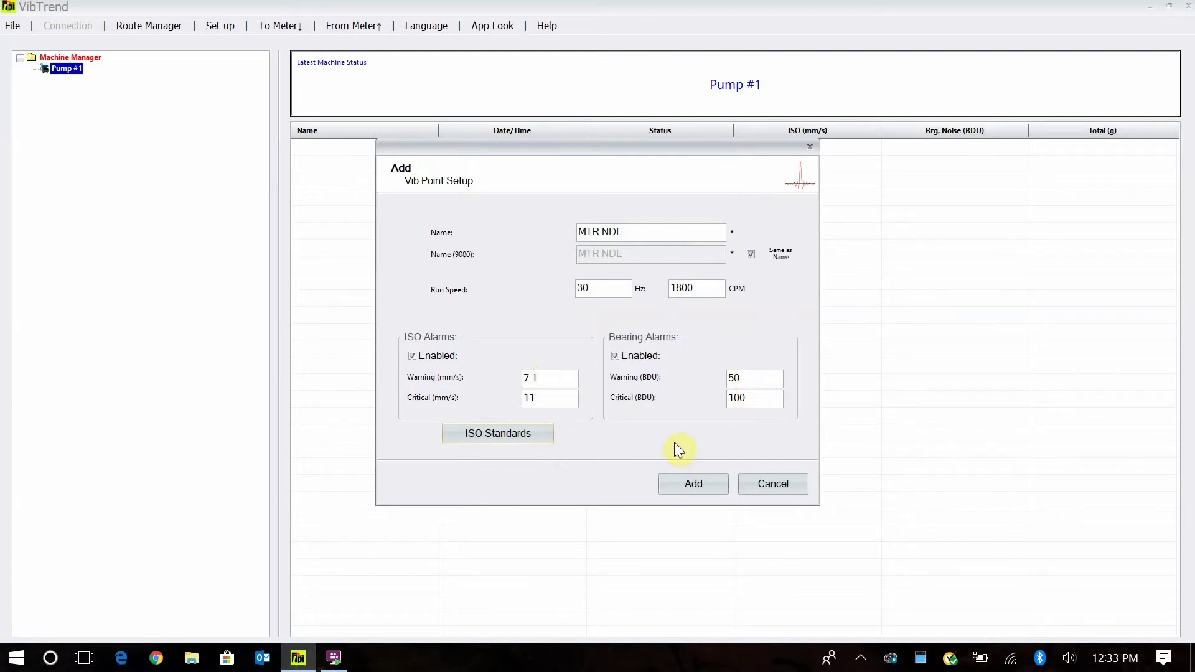
pyautogui.click(699, 484)
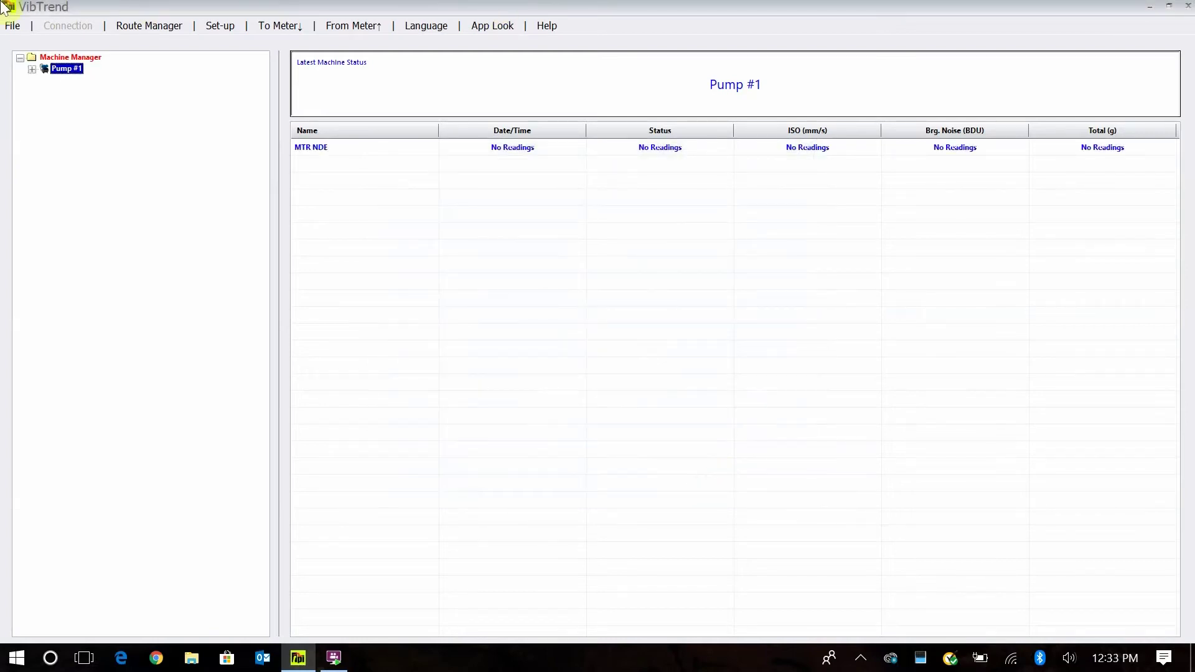
# - Set the Y-axis units to Imperial so Pump #1's ISO column reads inch/s
pyautogui.click(33, 69)
pyautogui.click(221, 28)
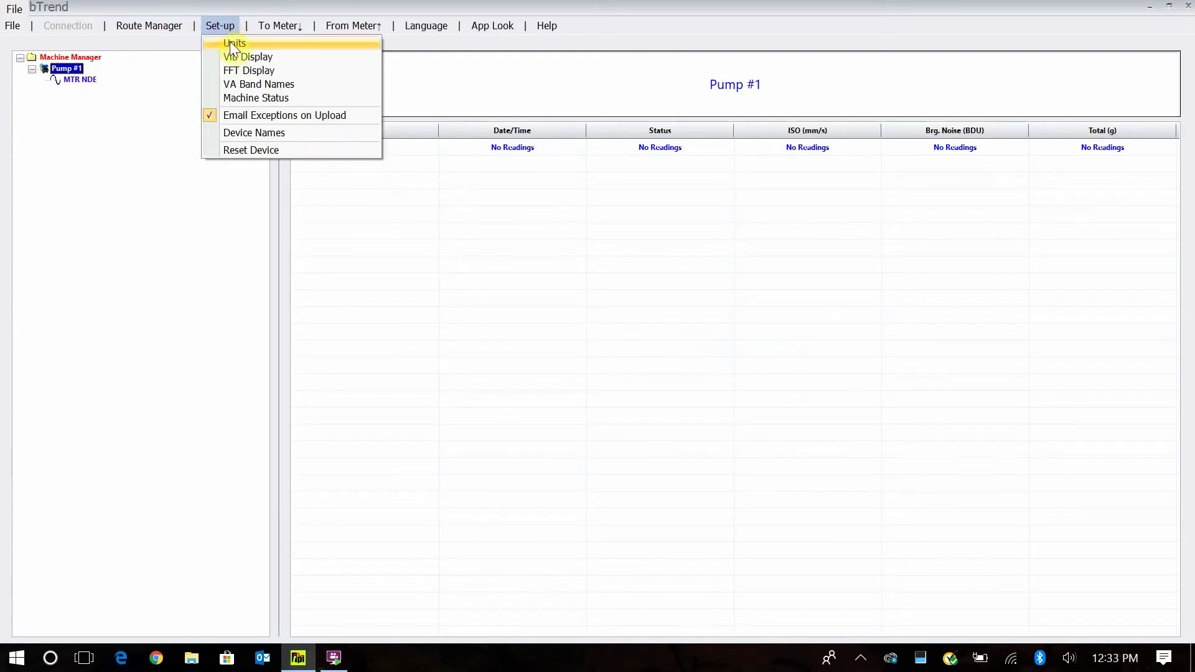
pyautogui.click(230, 41)
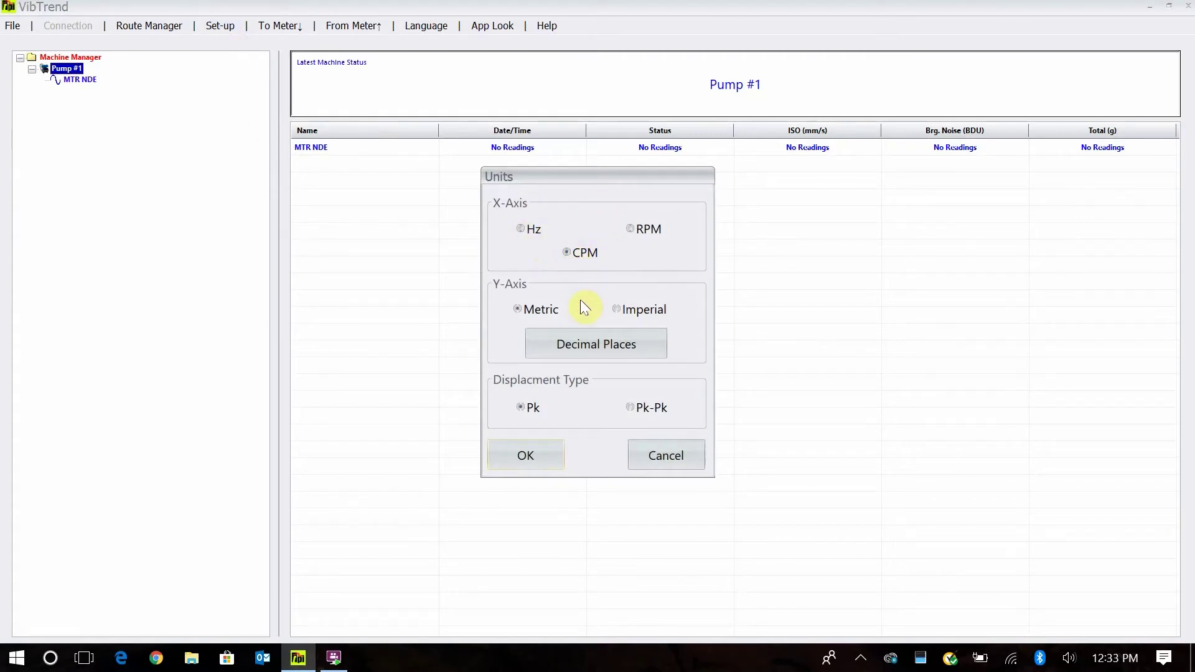
pyautogui.click(616, 309)
pyautogui.click(519, 456)
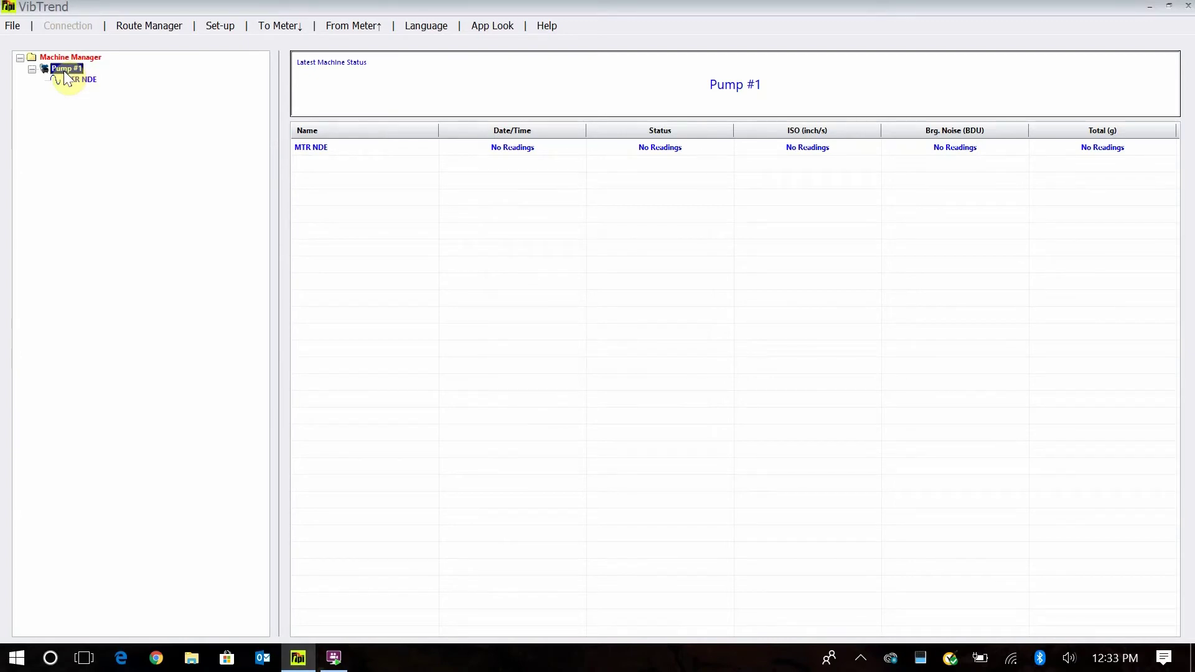
# - Add vib point 'MTR DE' to Pump #1 at 1800 CPM with Group 1 Flexible ISO alarms
pyautogui.rightClick(64, 70)
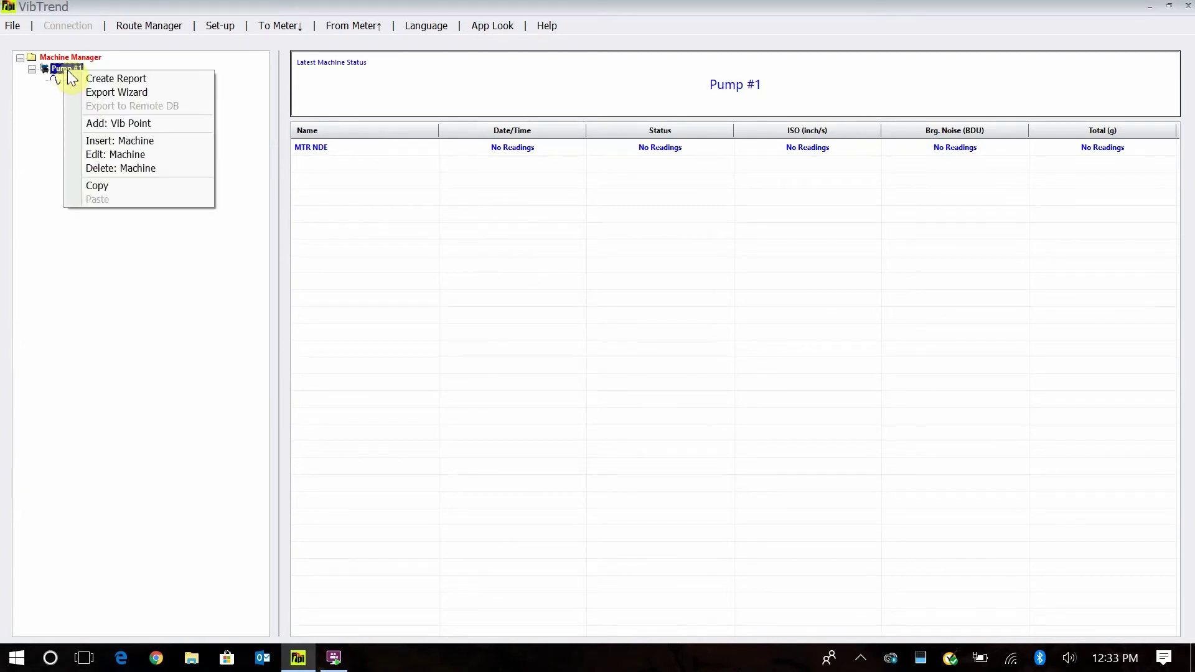
pyautogui.click(116, 122)
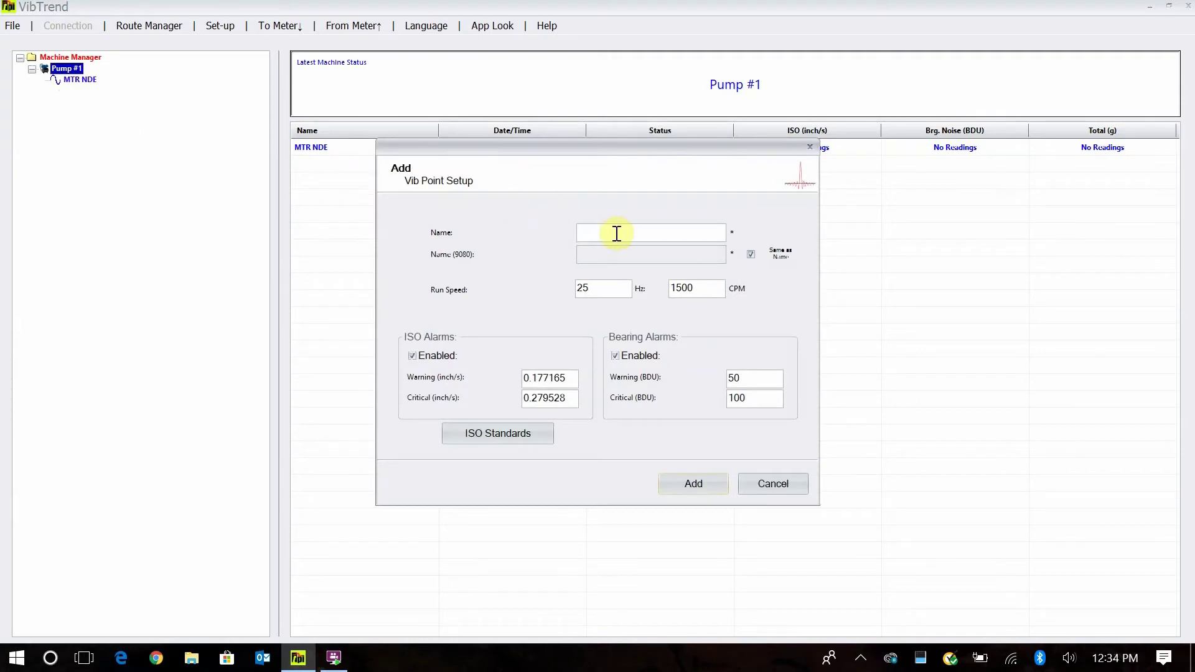
pyautogui.write('MTR')
pyautogui.write(' NDE')
pyautogui.press('BackSpace')
pyautogui.press('BackSpace')
pyautogui.press('BackSpace')
pyautogui.write('DE')
pyautogui.moveTo(707, 288); pyautogui.dragTo(619, 288)
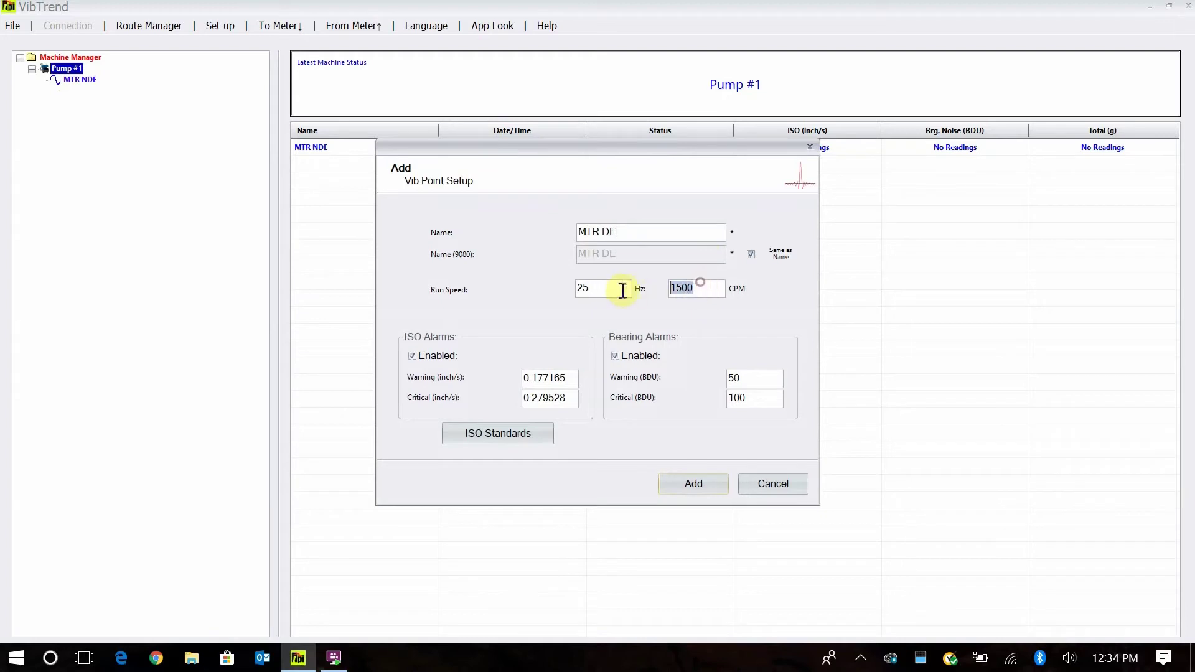
pyautogui.write('1800')
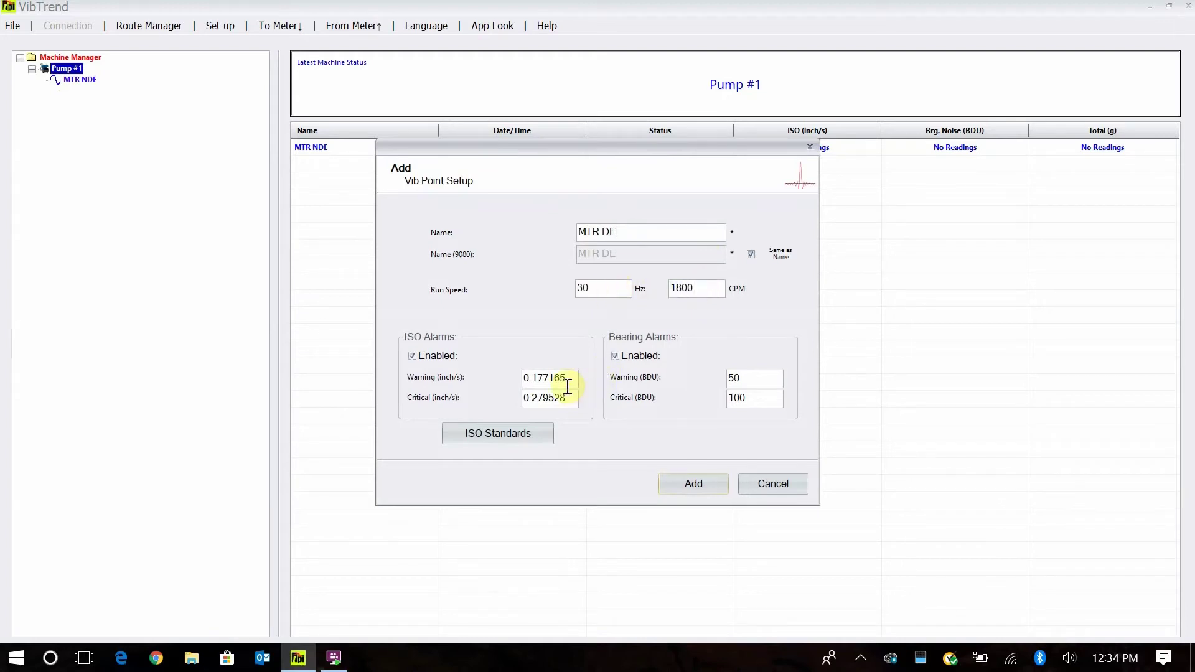
pyautogui.click(474, 434)
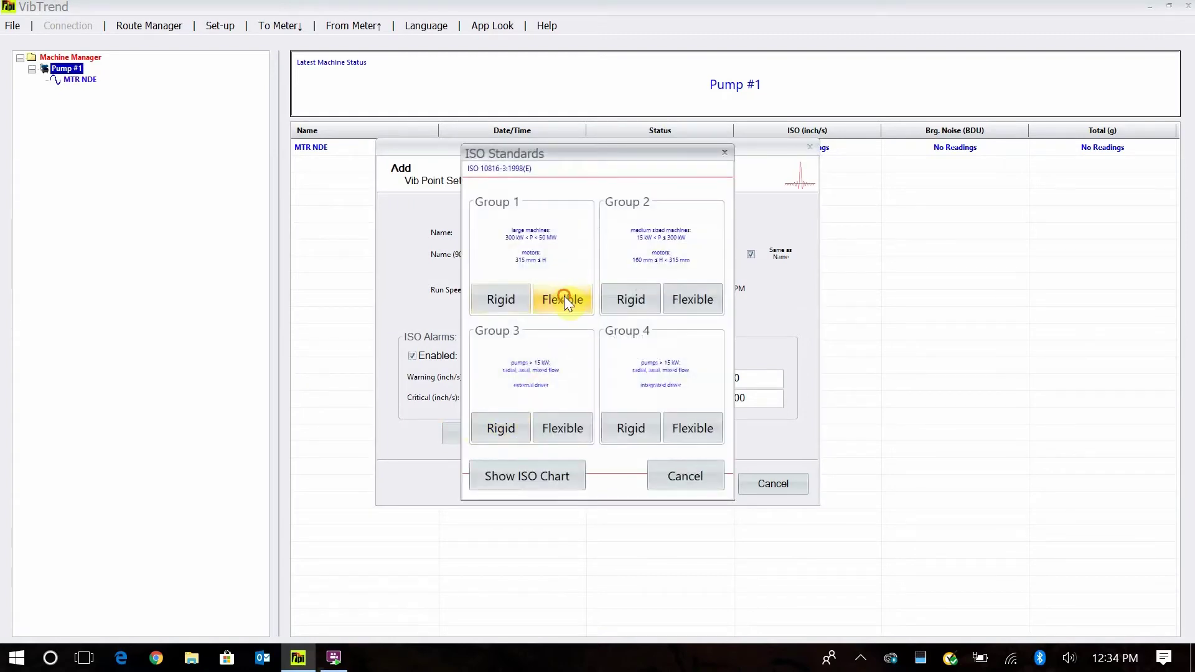
pyautogui.click(564, 297)
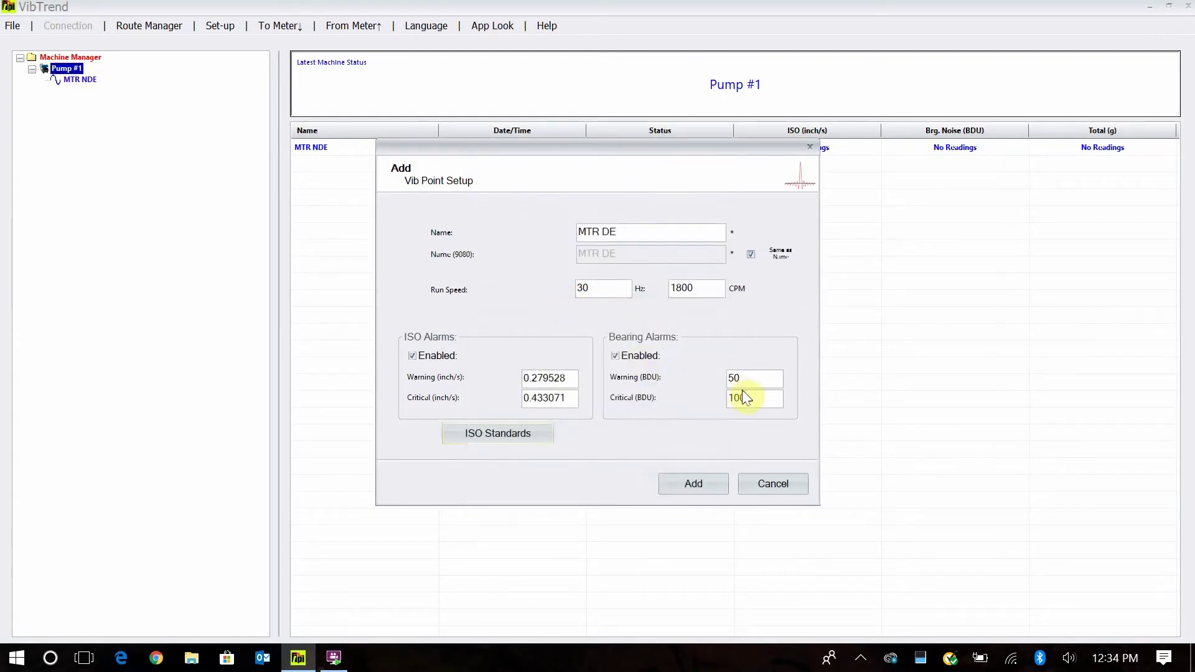
pyautogui.click(683, 490)
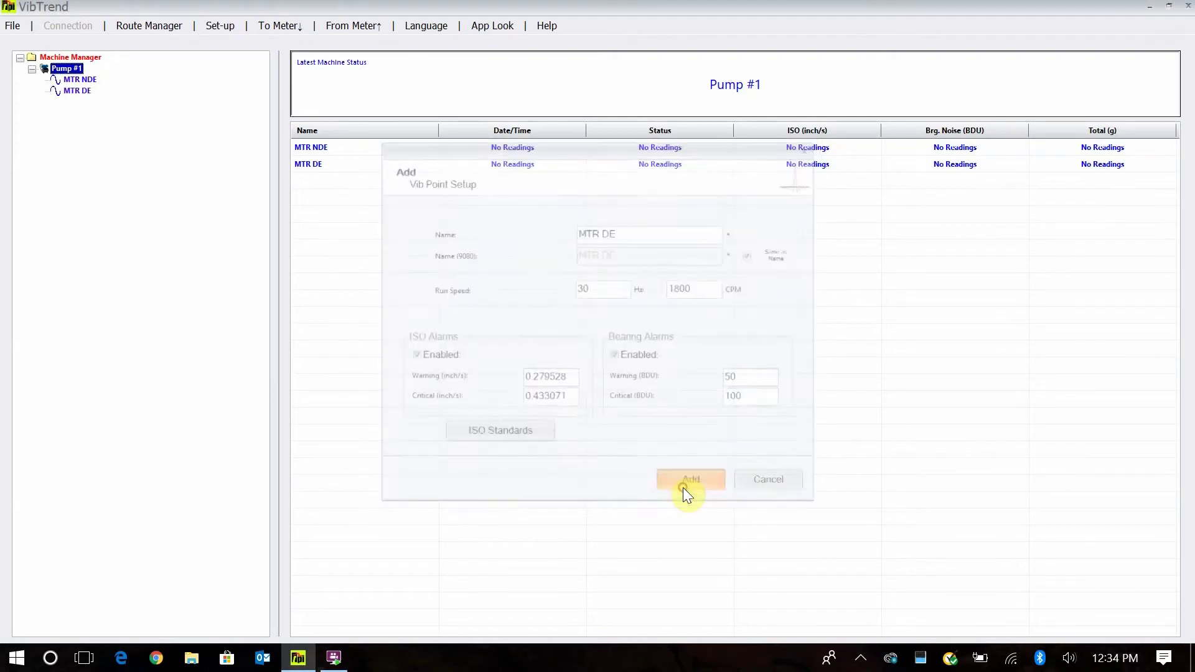
# - Add vib point 'PMP DE' to Pump #1 at 1800 CPM with 0.279528/0.433071 in/s ISO alarms
pyautogui.rightClick(66, 66)
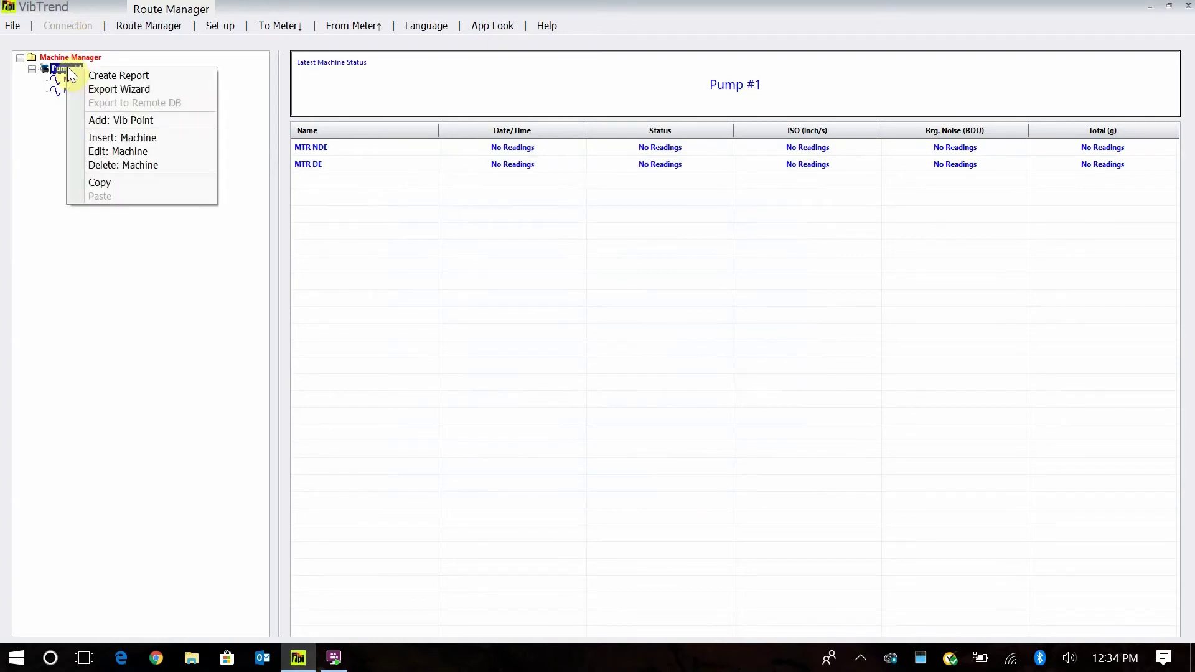
pyautogui.click(114, 120)
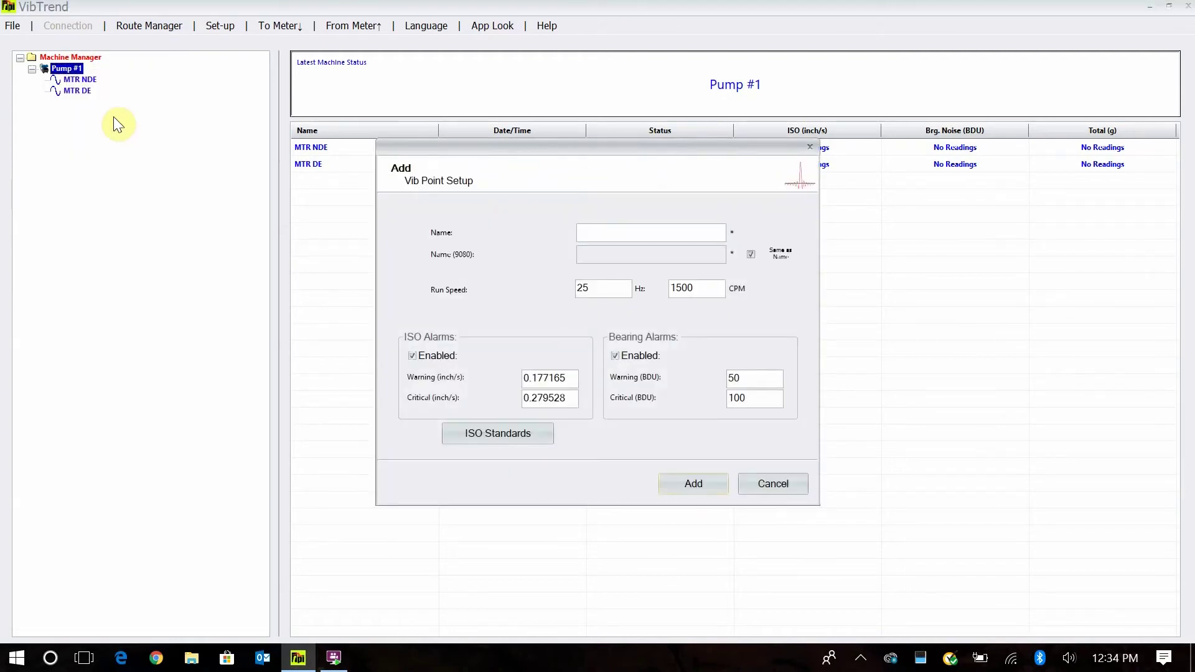
pyautogui.write('PMP DE')
pyautogui.moveTo(710, 283); pyautogui.dragTo(587, 288)
pyautogui.write('1800')
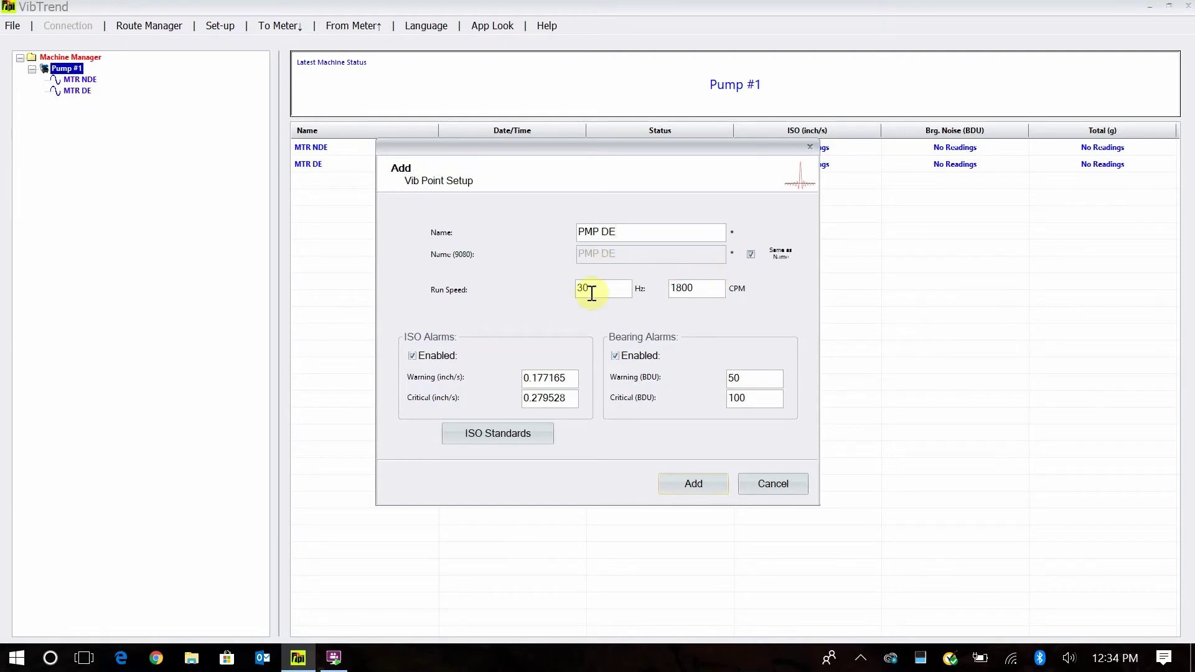
pyautogui.click(509, 433)
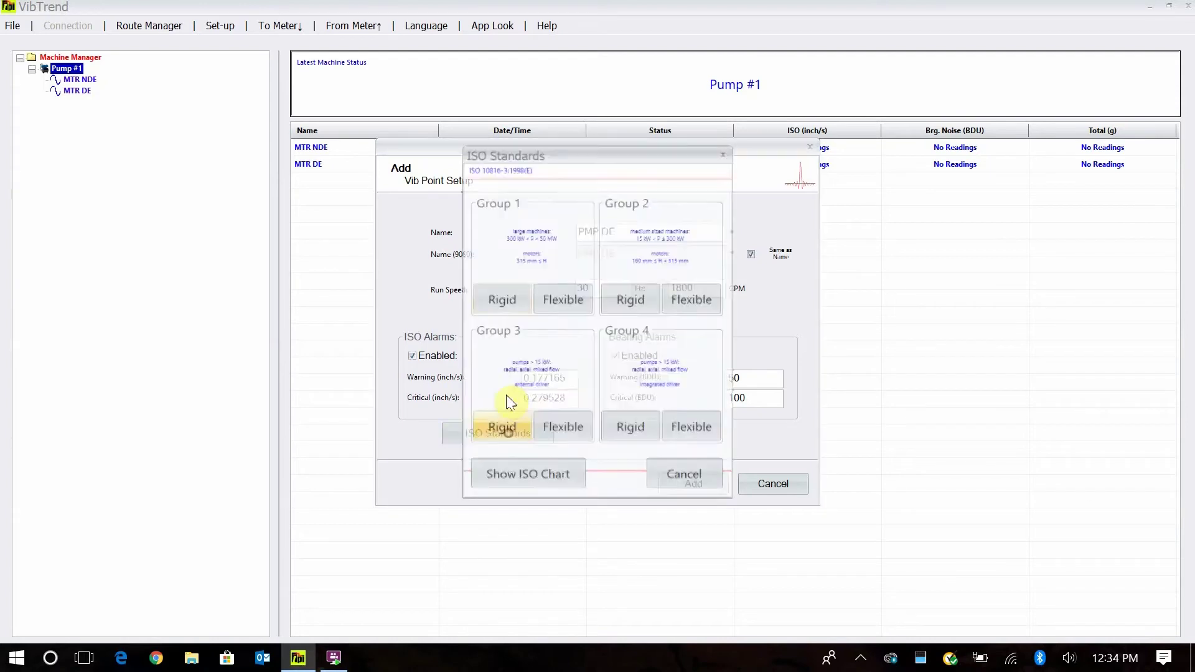
pyautogui.click(564, 304)
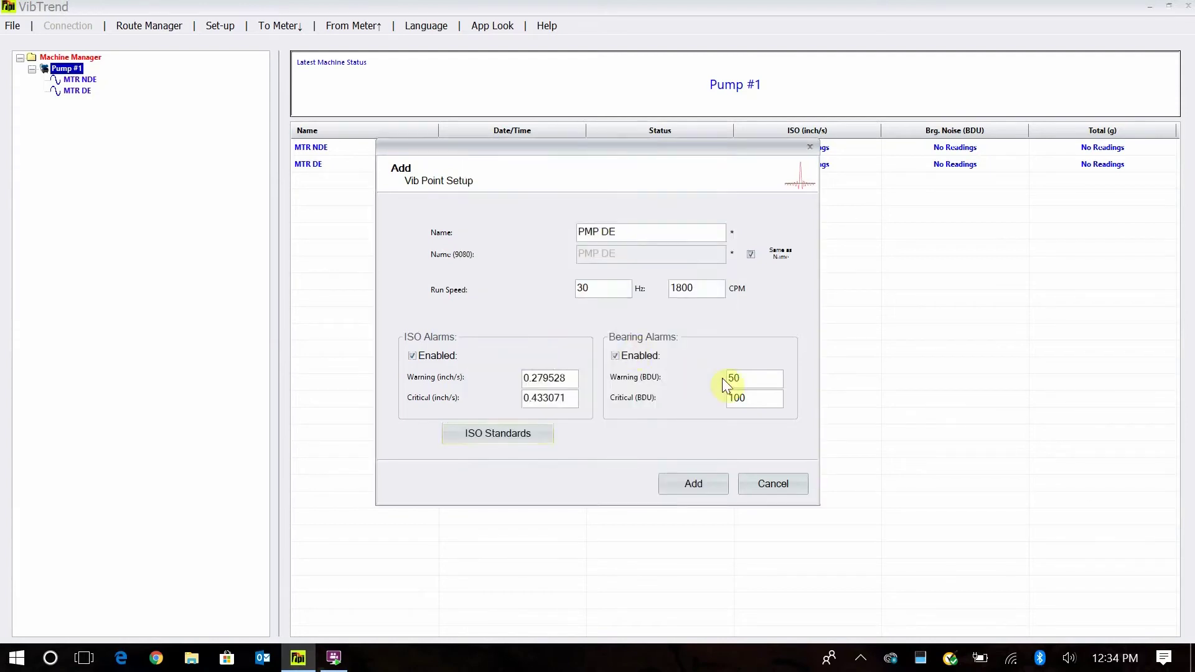
pyautogui.click(691, 484)
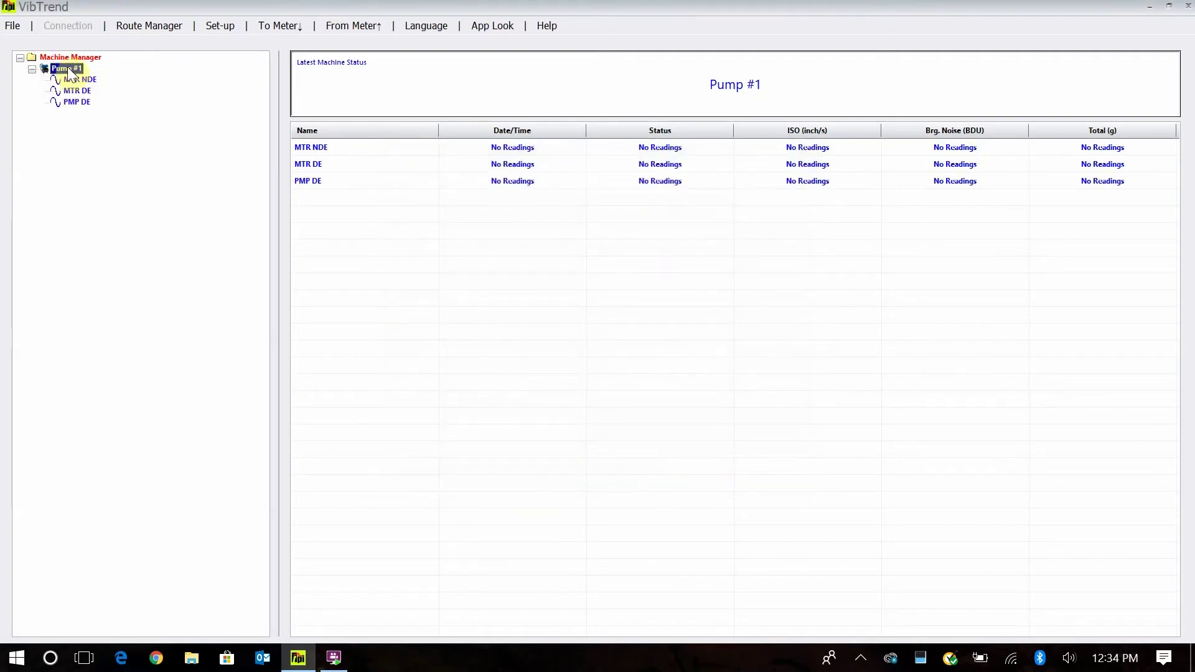
# - Add vib point 'PMP NDE' to Pump #1 at 1800 CPM with Group 1 Flexible ISO alarms
pyautogui.rightClick(68, 72)
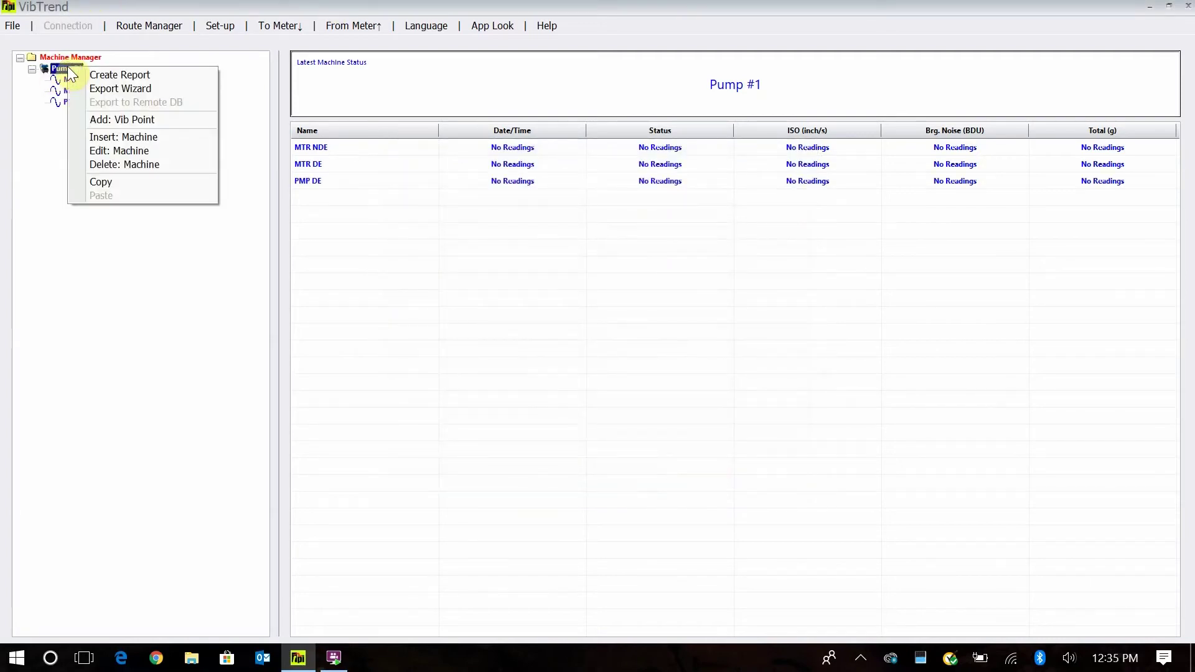
pyautogui.click(134, 121)
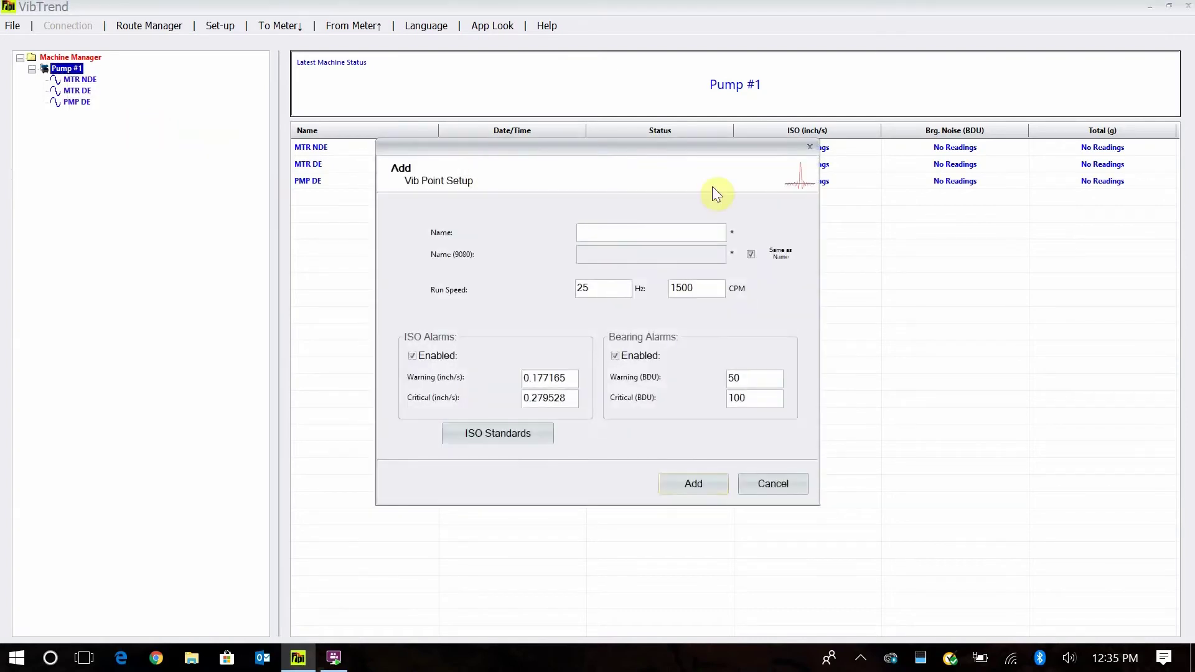
pyautogui.write('PMP NDE')
pyautogui.doubleClick(698, 290)
pyautogui.write('1')
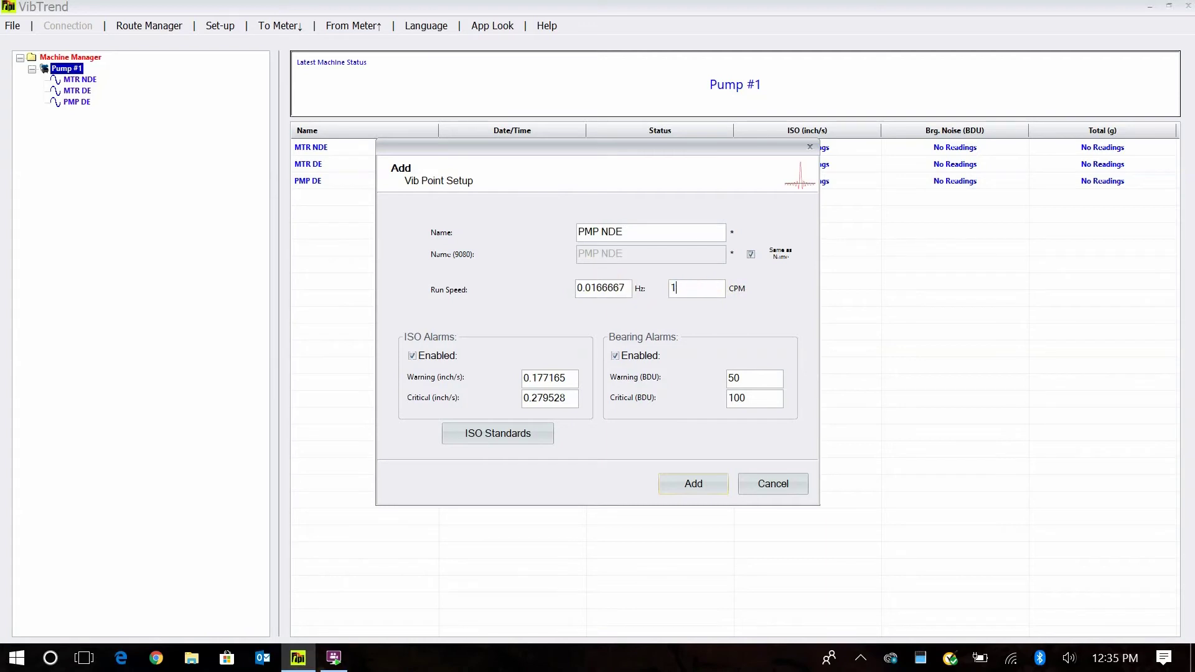
pyautogui.write('800')
pyautogui.click(513, 430)
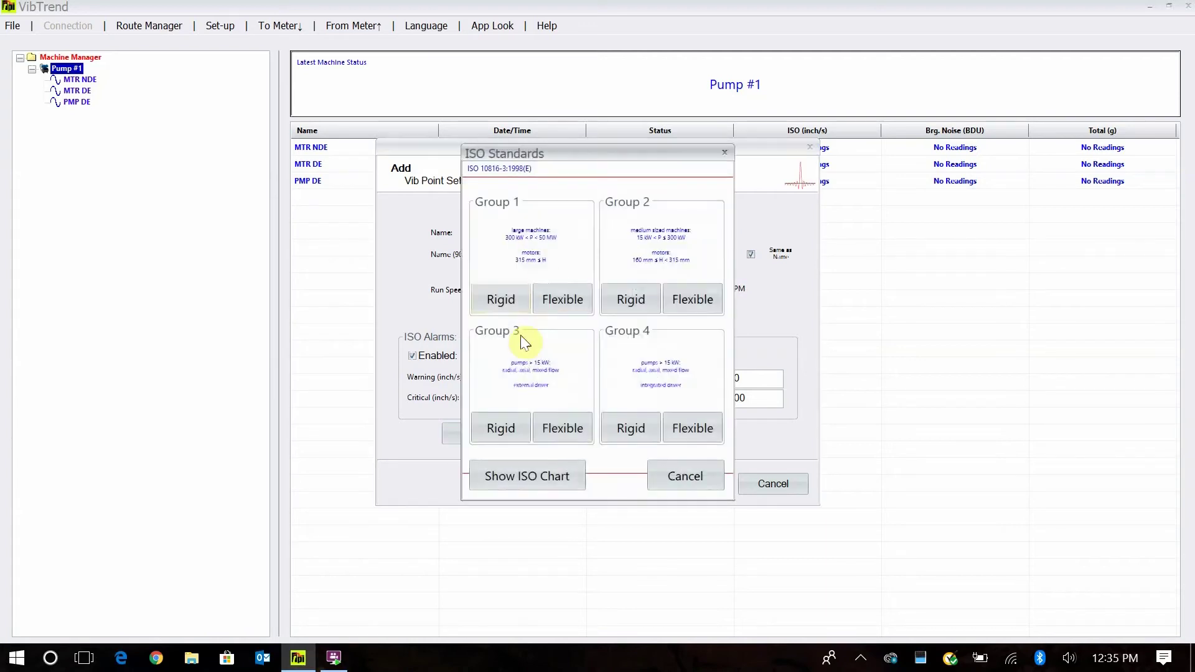
pyautogui.click(563, 304)
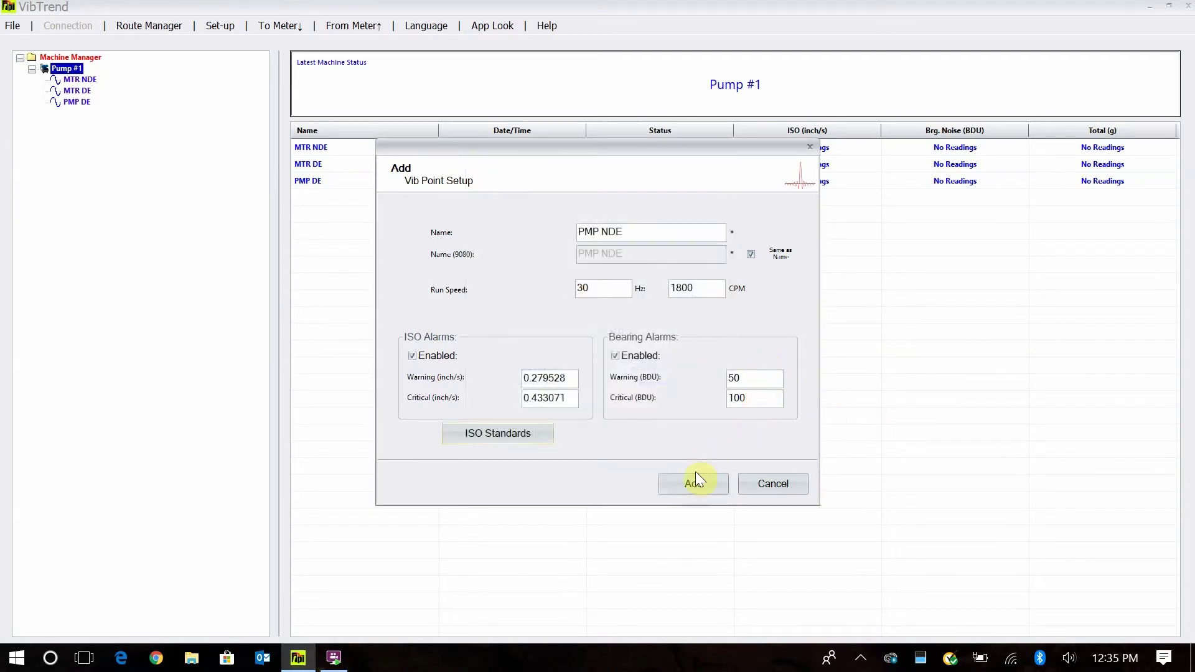
pyautogui.click(693, 488)
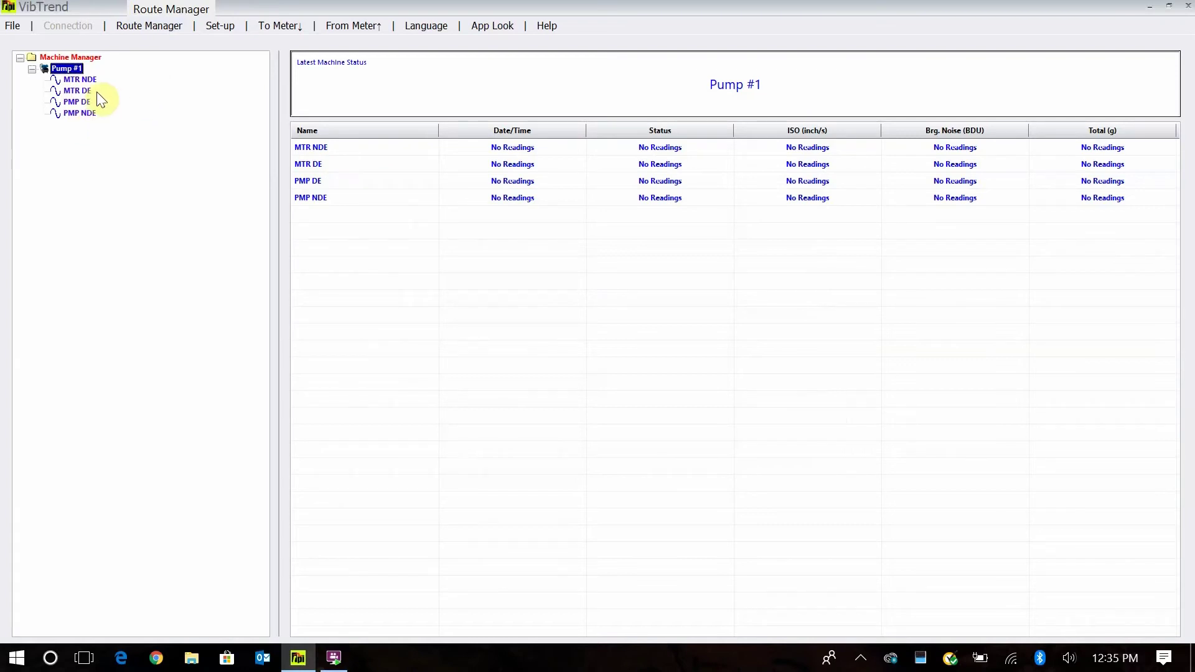
# - Copy Pump #1 with its four vib points and select the Machine Manager root
pyautogui.rightClick(64, 69)
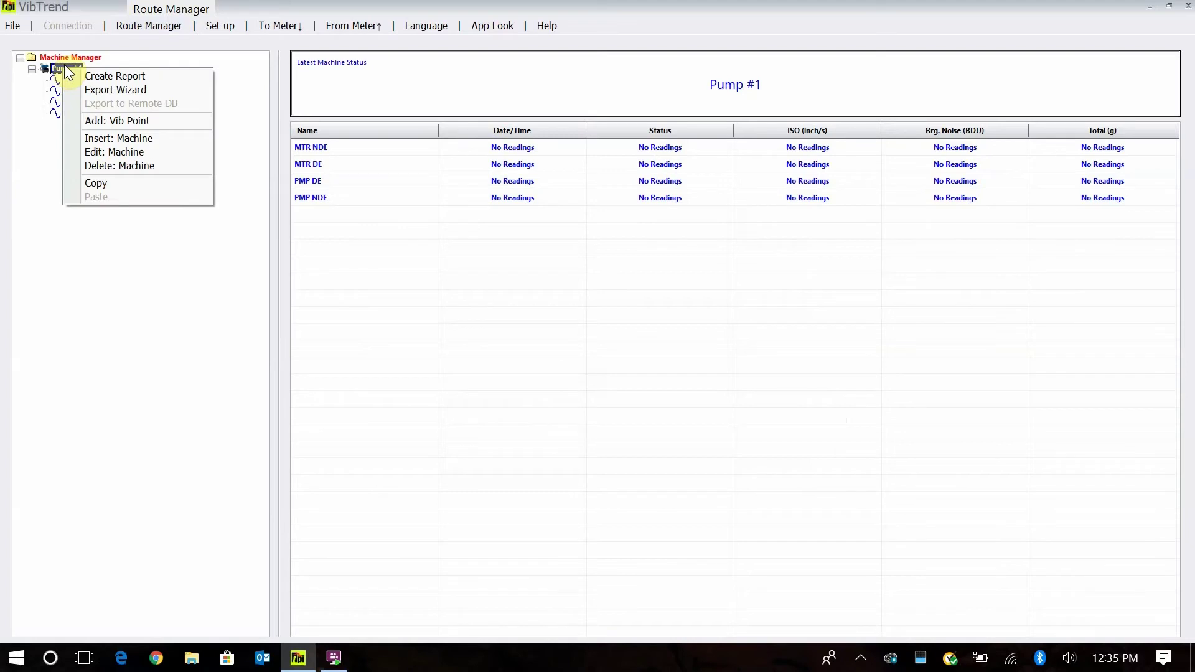
pyautogui.click(102, 184)
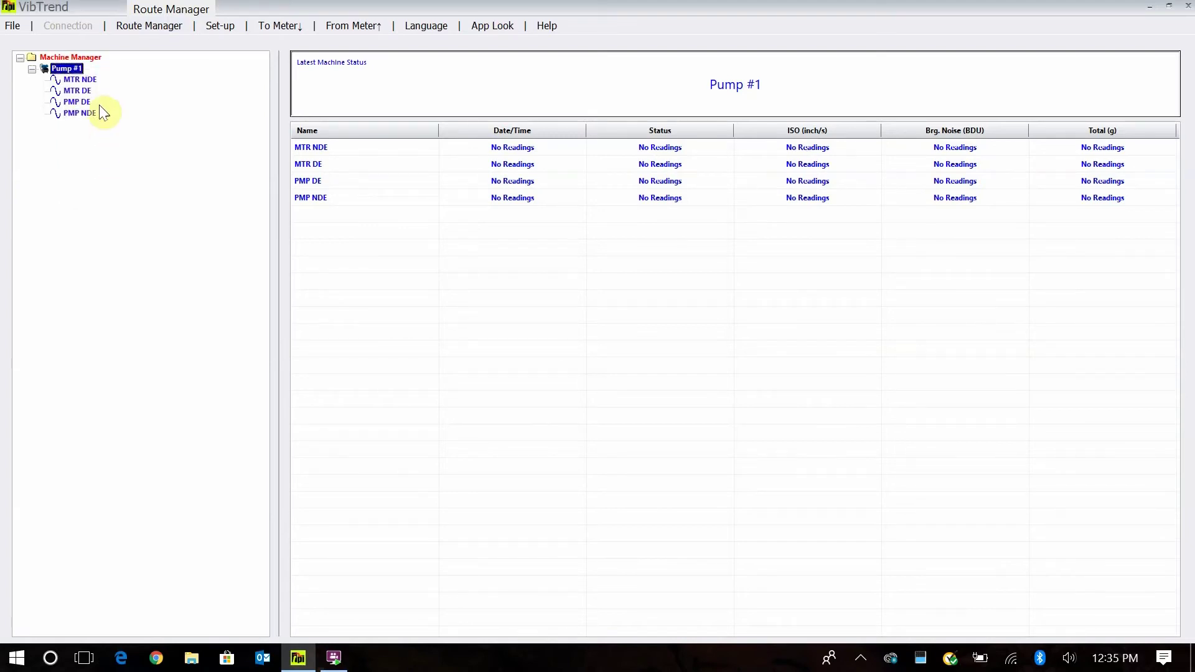
pyautogui.click(72, 58)
# - Paste the copied pump under Machine Manager renamed 'Pump #2', then expand the tree
pyautogui.rightClick(71, 57)
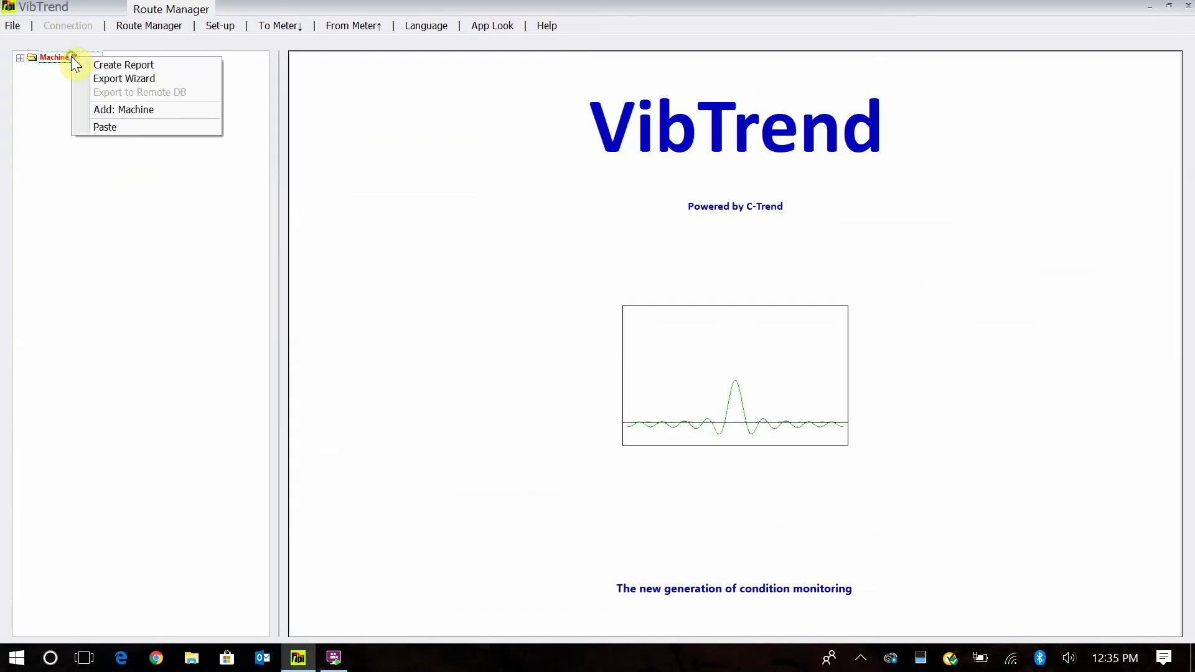
pyautogui.click(128, 128)
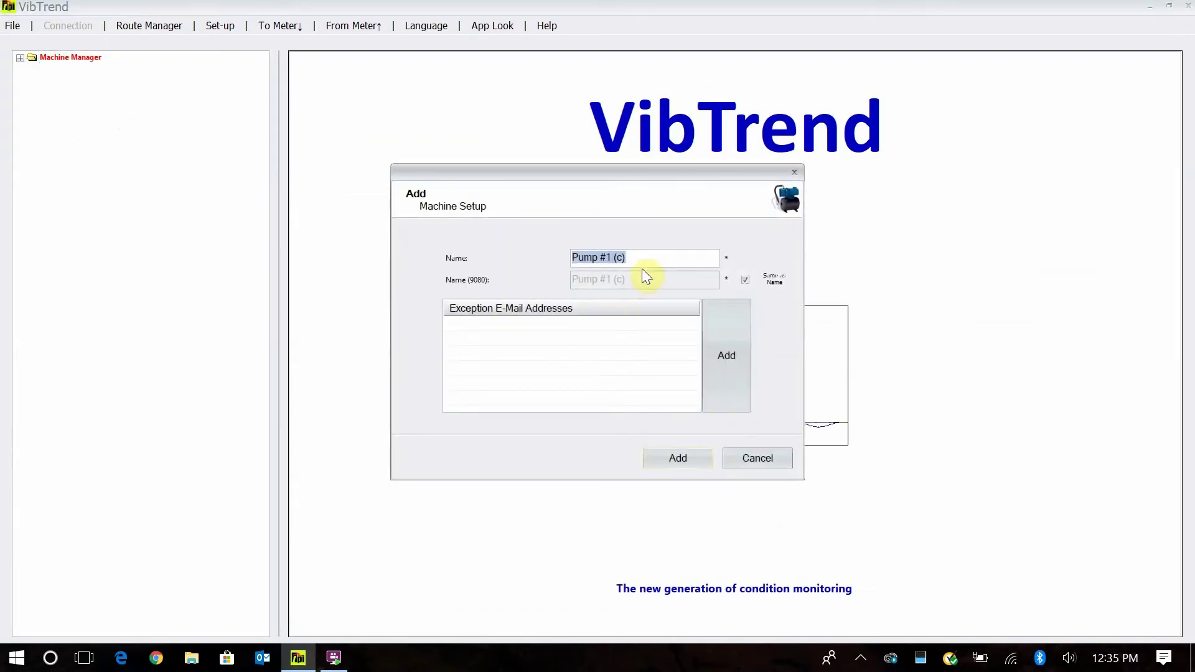
pyautogui.click(643, 261)
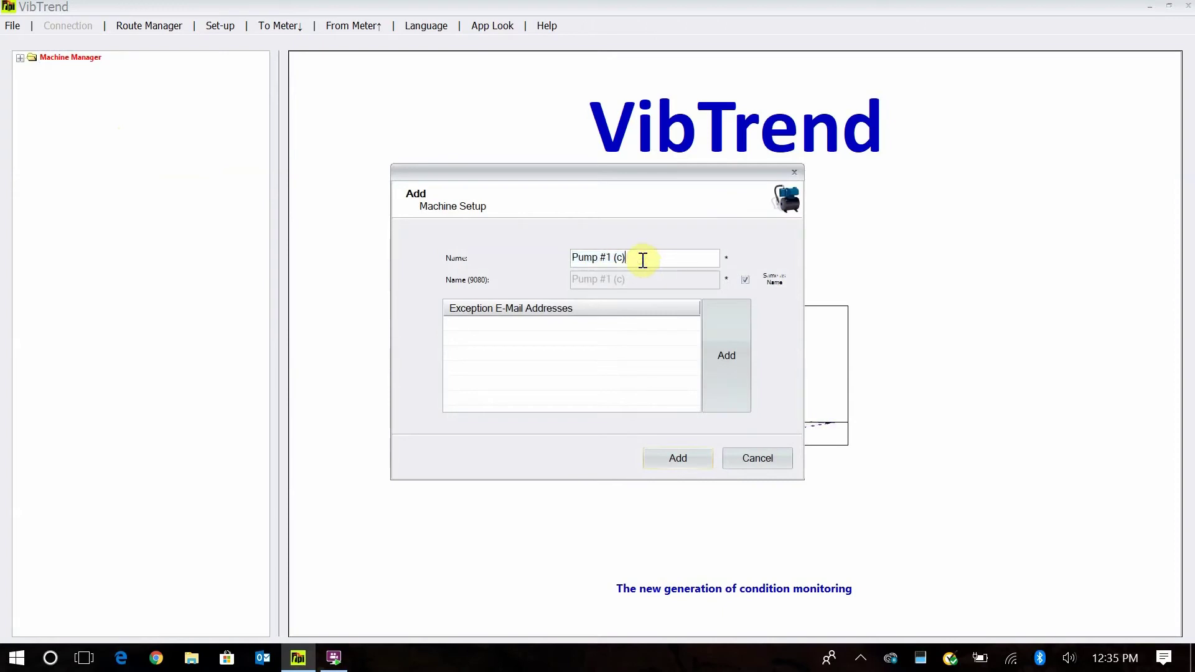
pyautogui.press('BackSpace')
pyautogui.press('BackSpace')
pyautogui.press('BackSpace')
pyautogui.press('BackSpace')
pyautogui.press('BackSpace')
pyautogui.write('2')
pyautogui.click(679, 457)
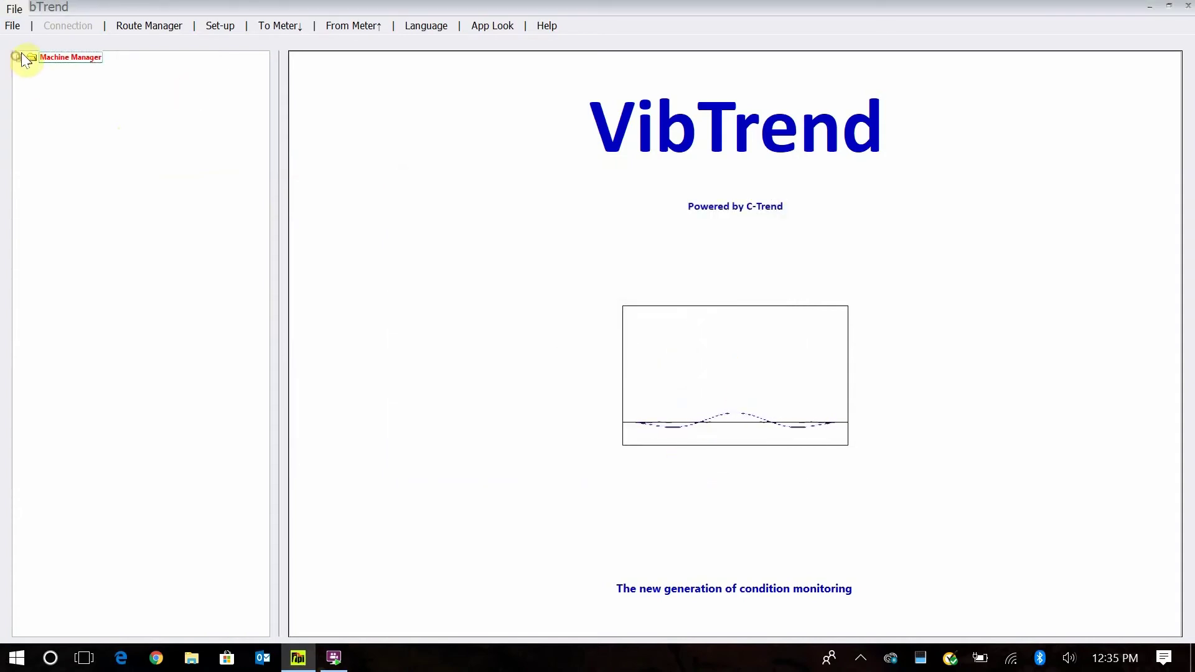
pyautogui.click(20, 57)
# - Paste the copied pump again and add it as a machine named Pump #3
pyautogui.rightClick(63, 56)
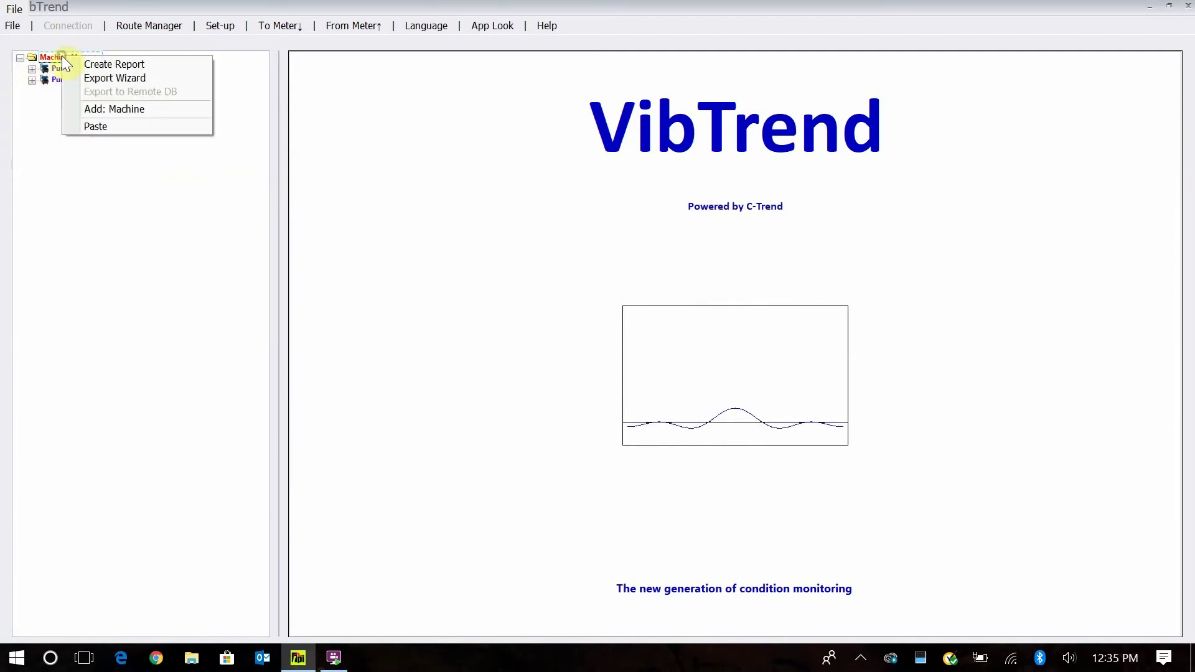
pyautogui.click(122, 125)
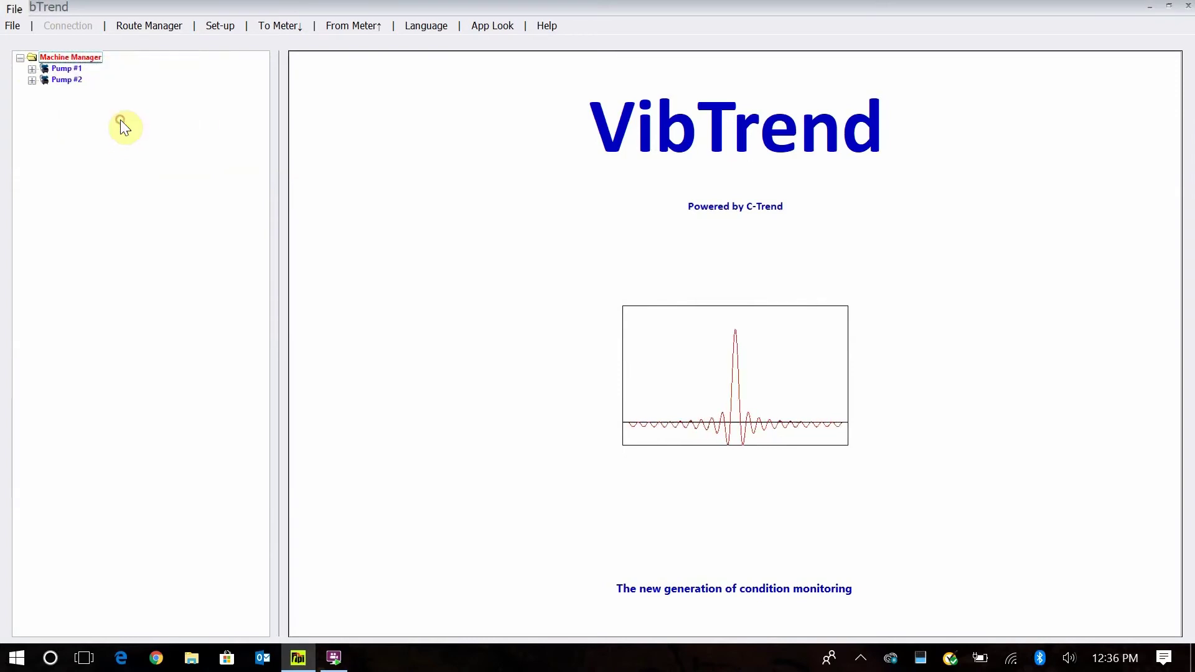
pyautogui.moveTo(659, 256); pyautogui.dragTo(603, 256)
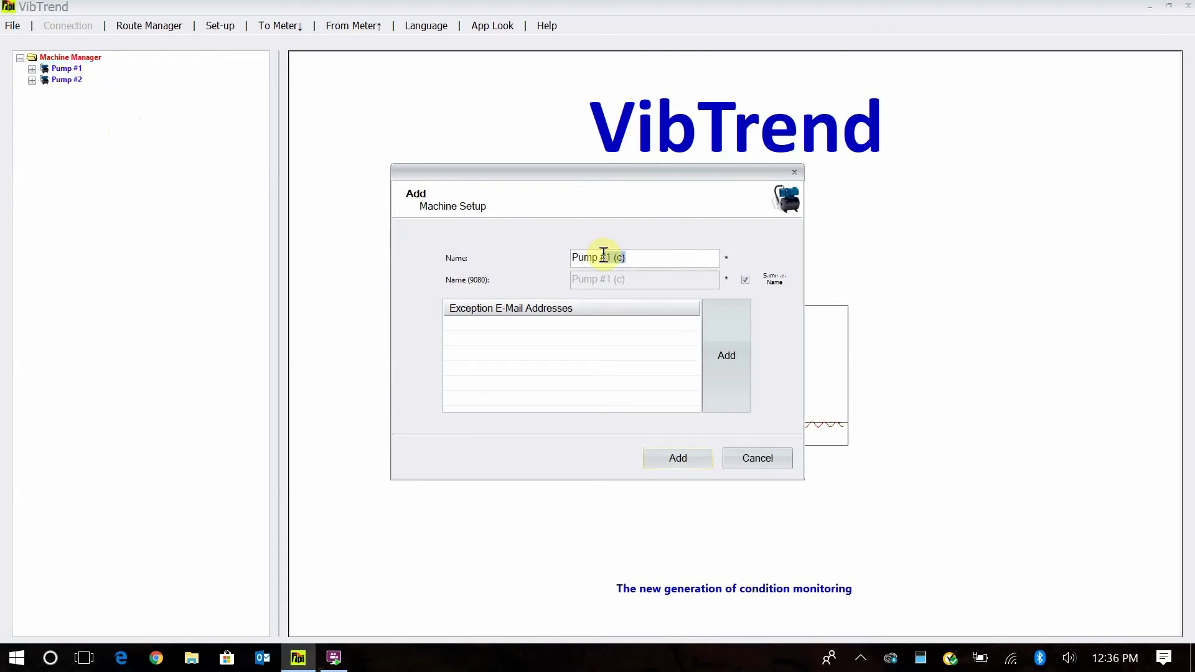
pyautogui.write('#3')
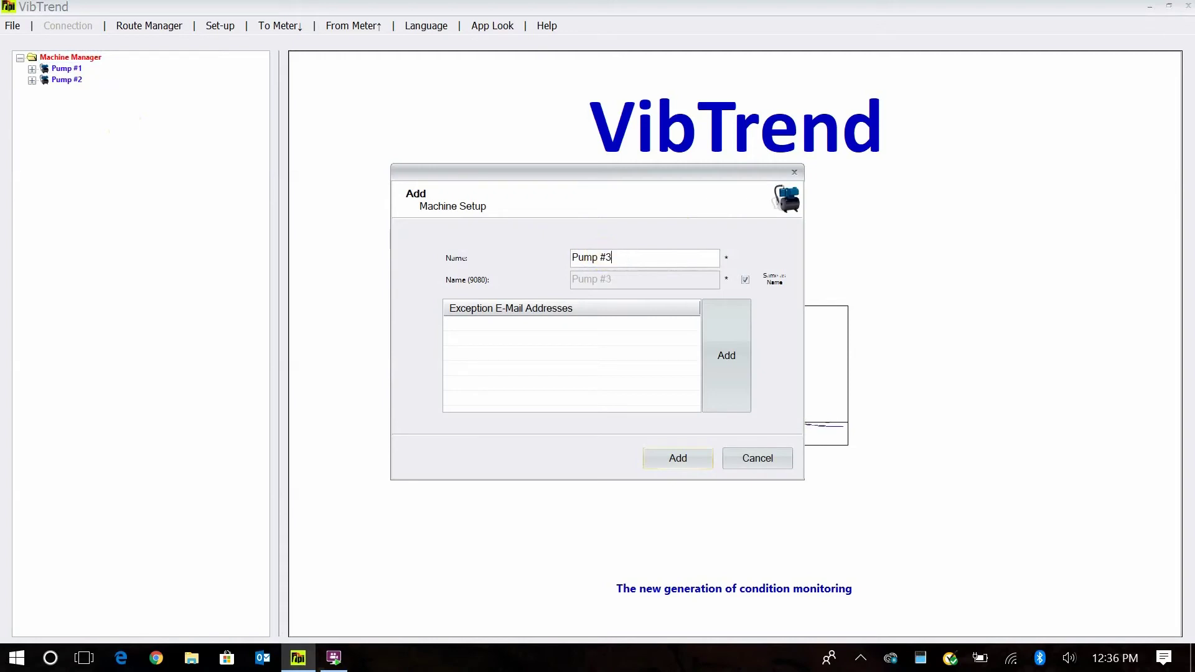
pyautogui.click(669, 455)
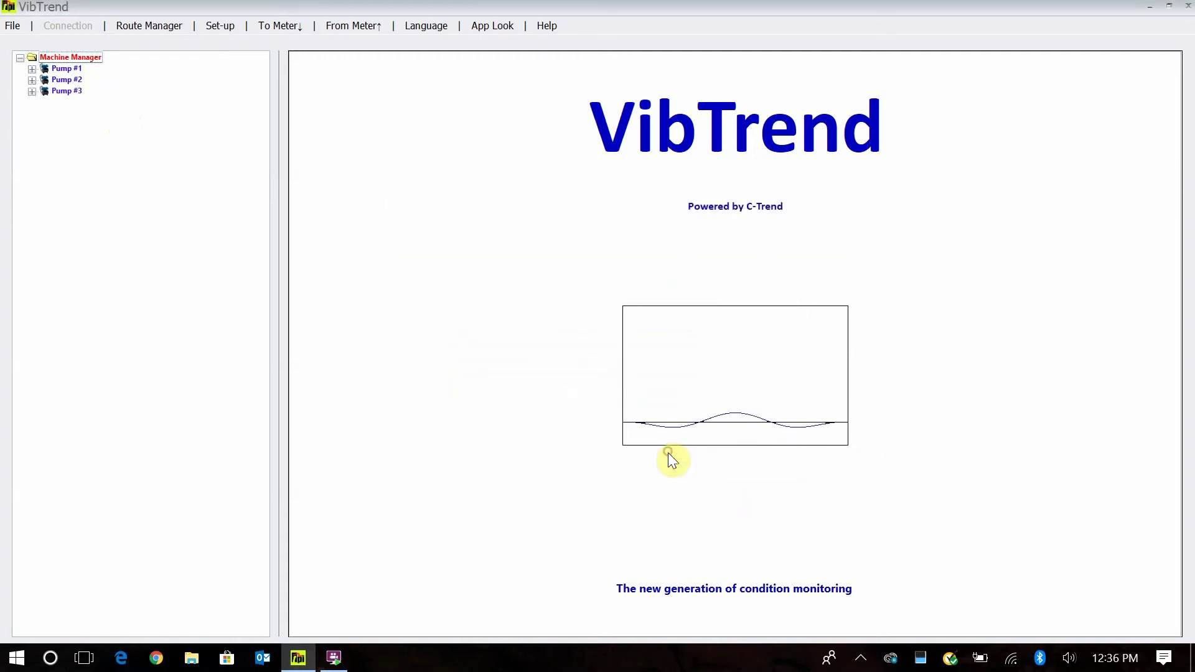
# - Expand Pump #3 and display the ISO velocity severity chart from MTR NDE's ISO Standards settings
pyautogui.doubleClick(65, 91)
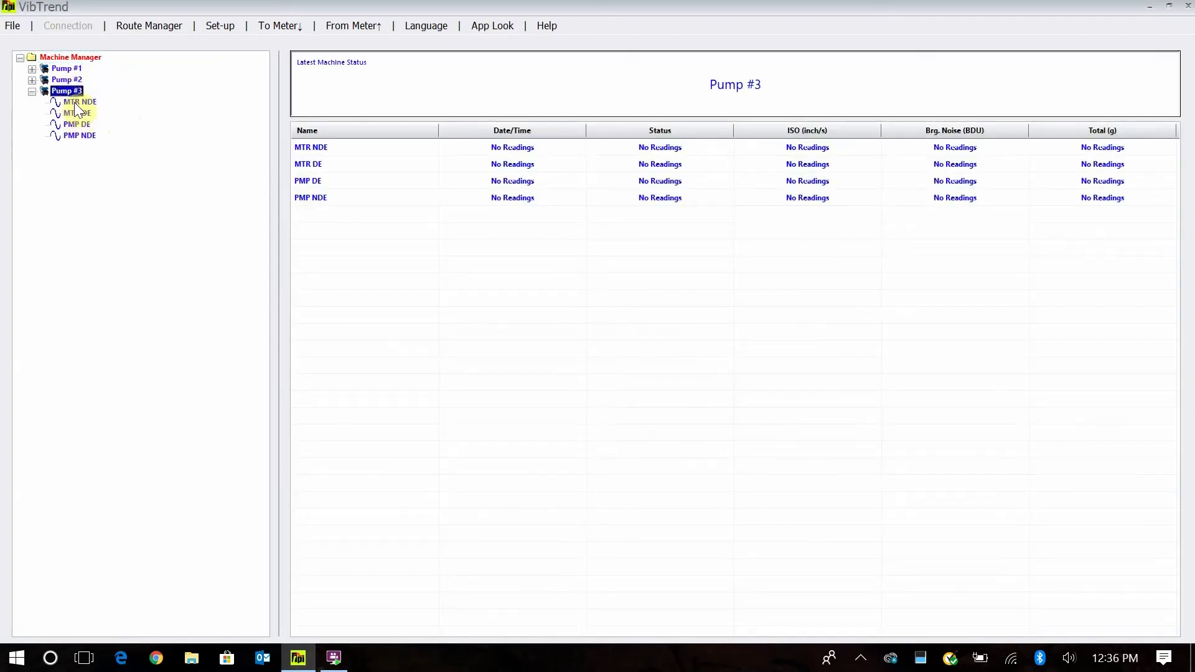
pyautogui.click(74, 101)
pyautogui.rightClick(73, 99)
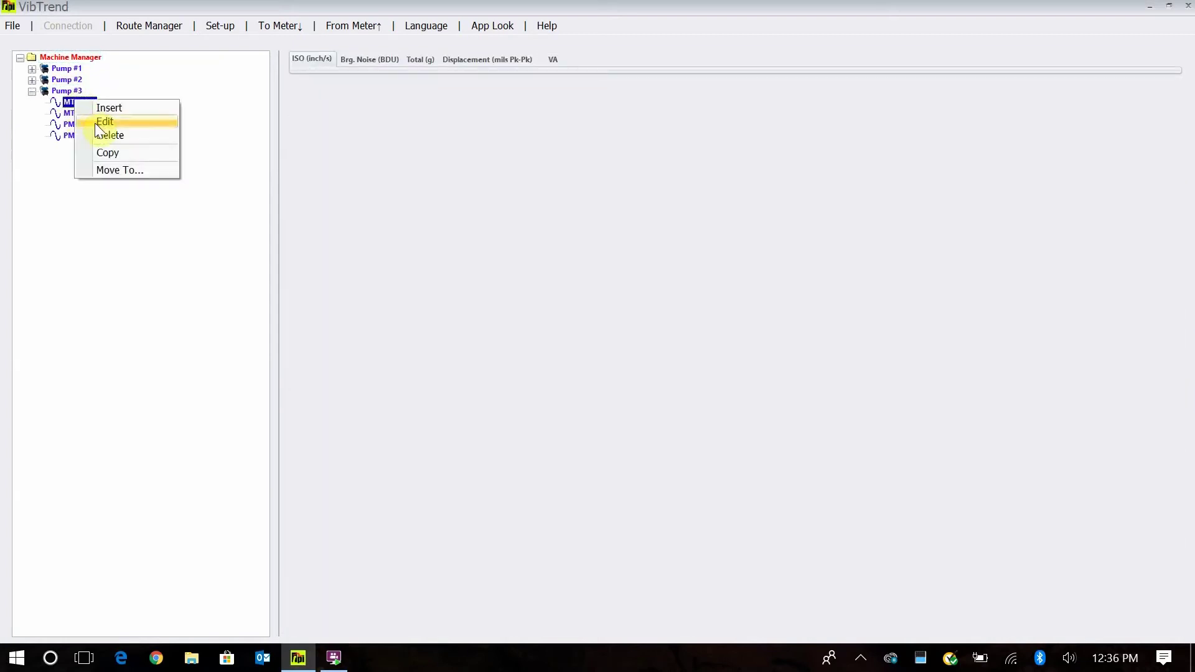
pyautogui.click(111, 121)
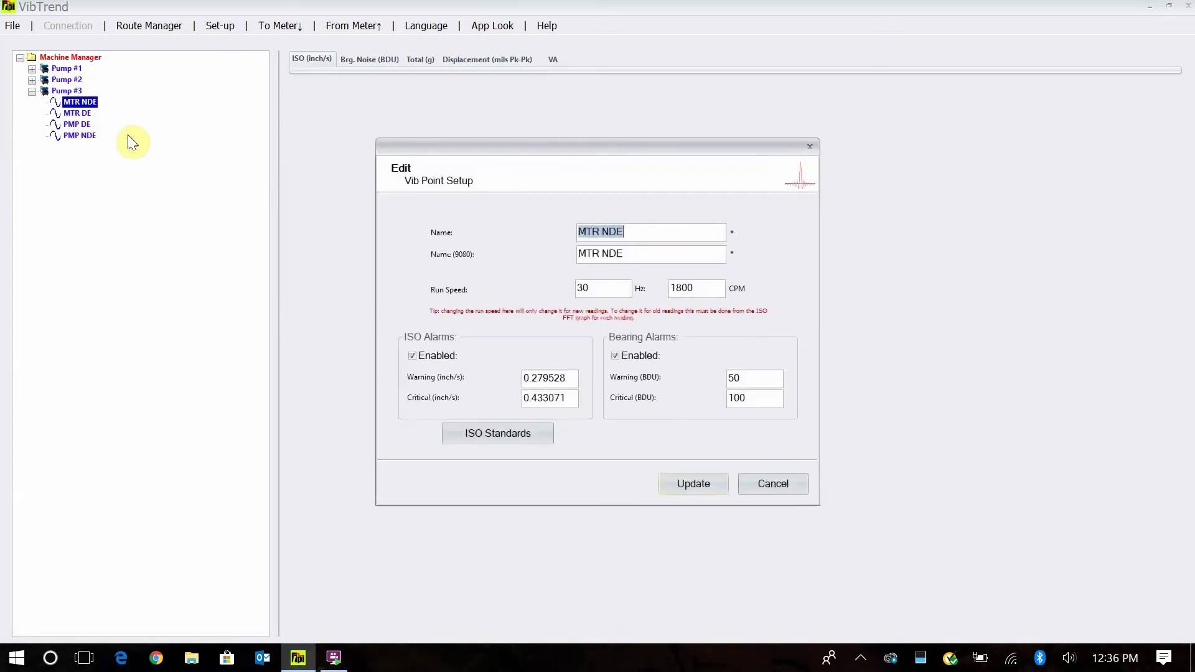
pyautogui.click(471, 431)
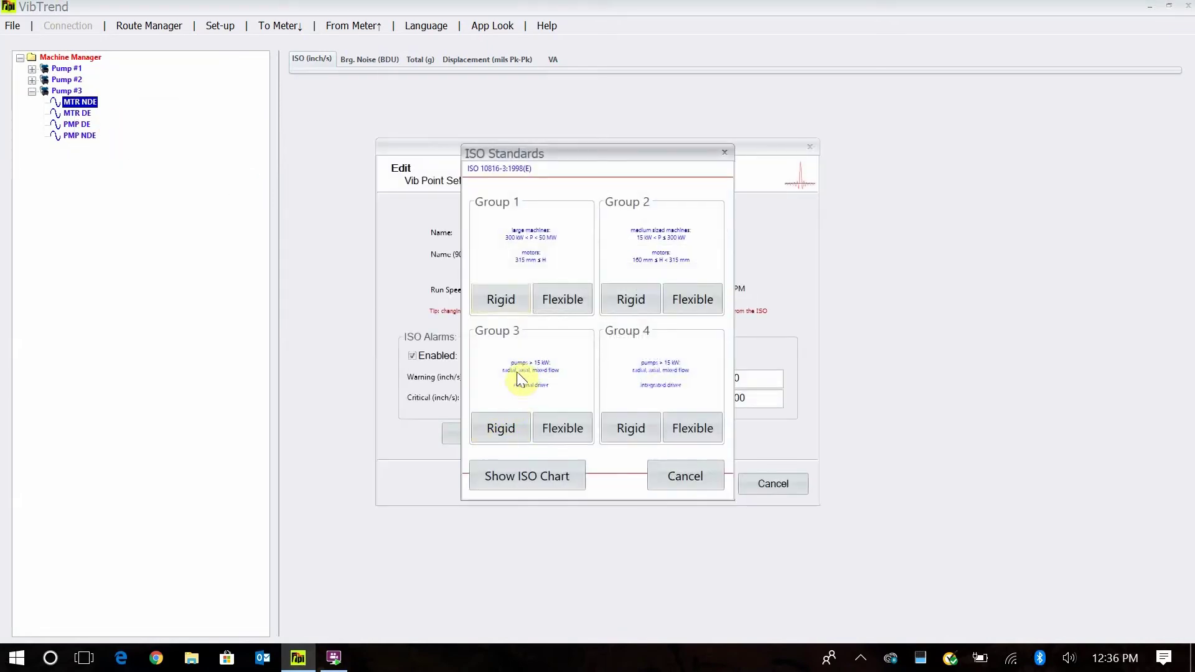
pyautogui.click(528, 477)
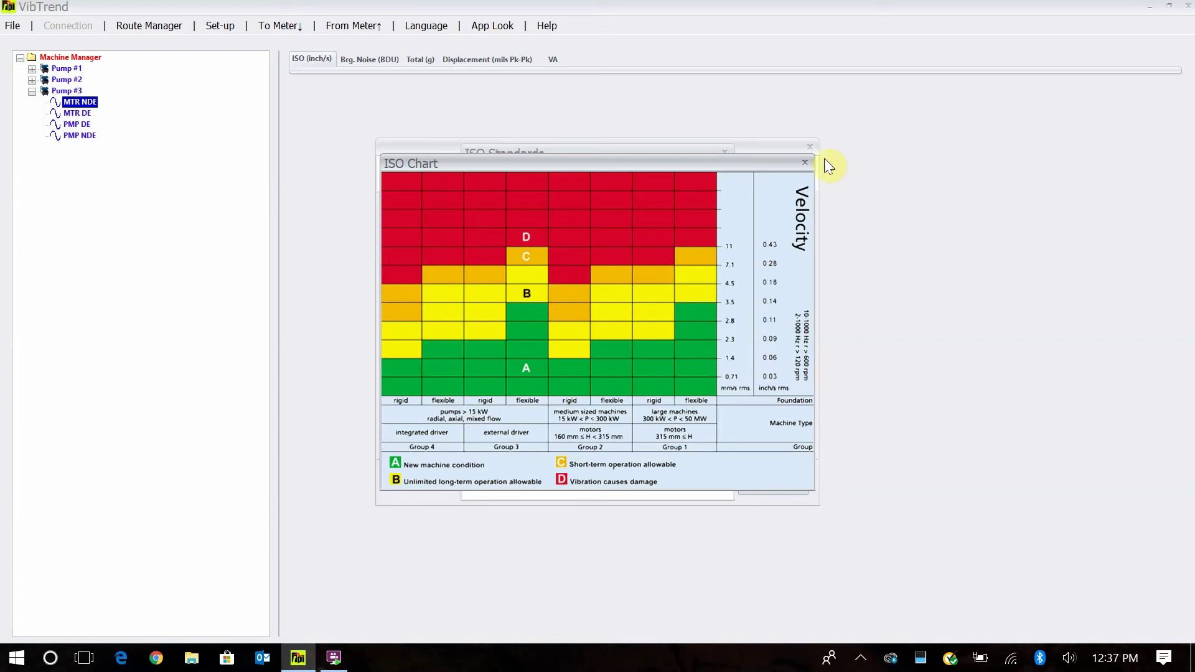
# - Close the ISO chart, ISO Standards and MTR NDE settings without changes, then select MTR DE
pyautogui.click(805, 163)
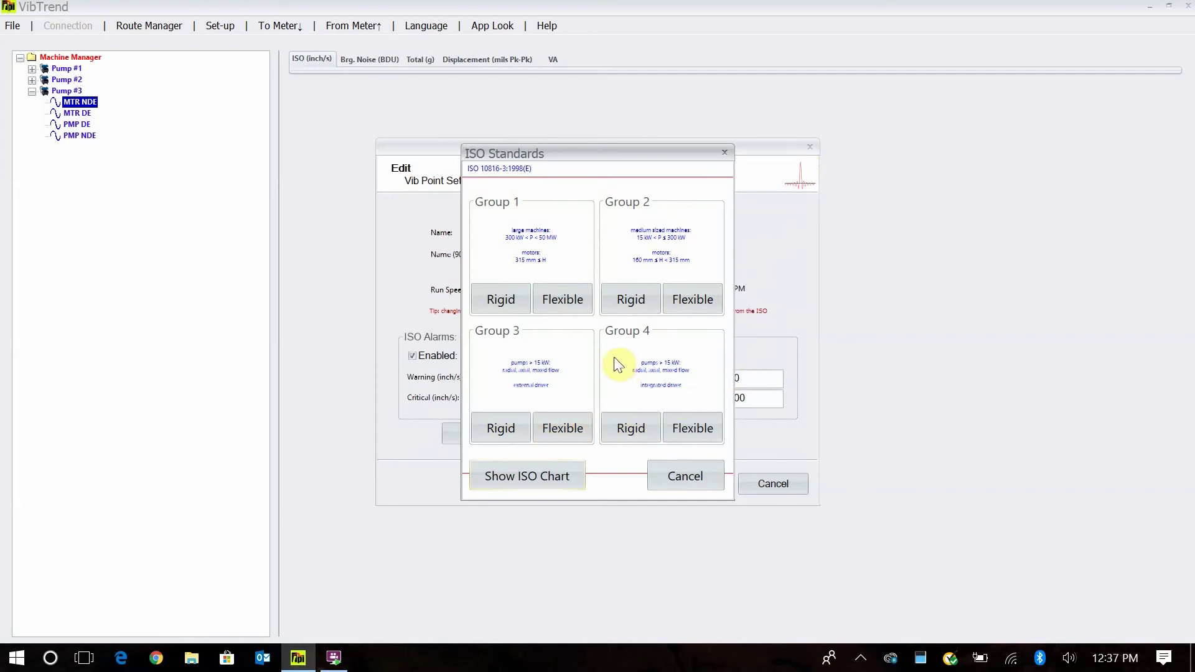
pyautogui.click(673, 478)
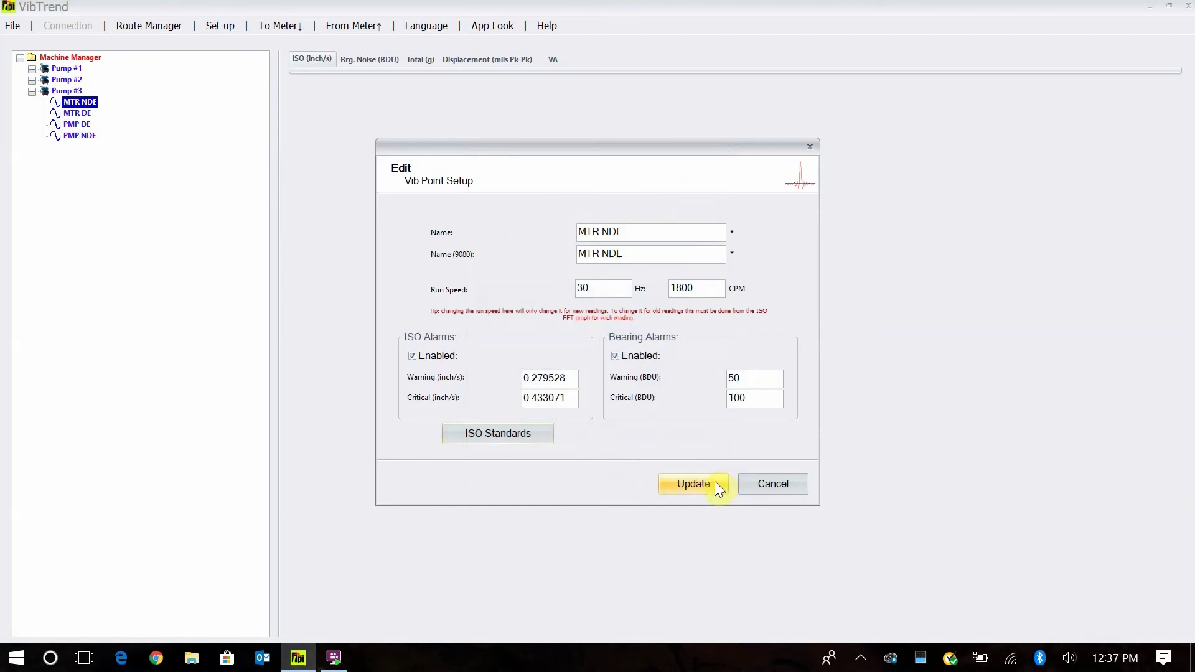
pyautogui.click(757, 483)
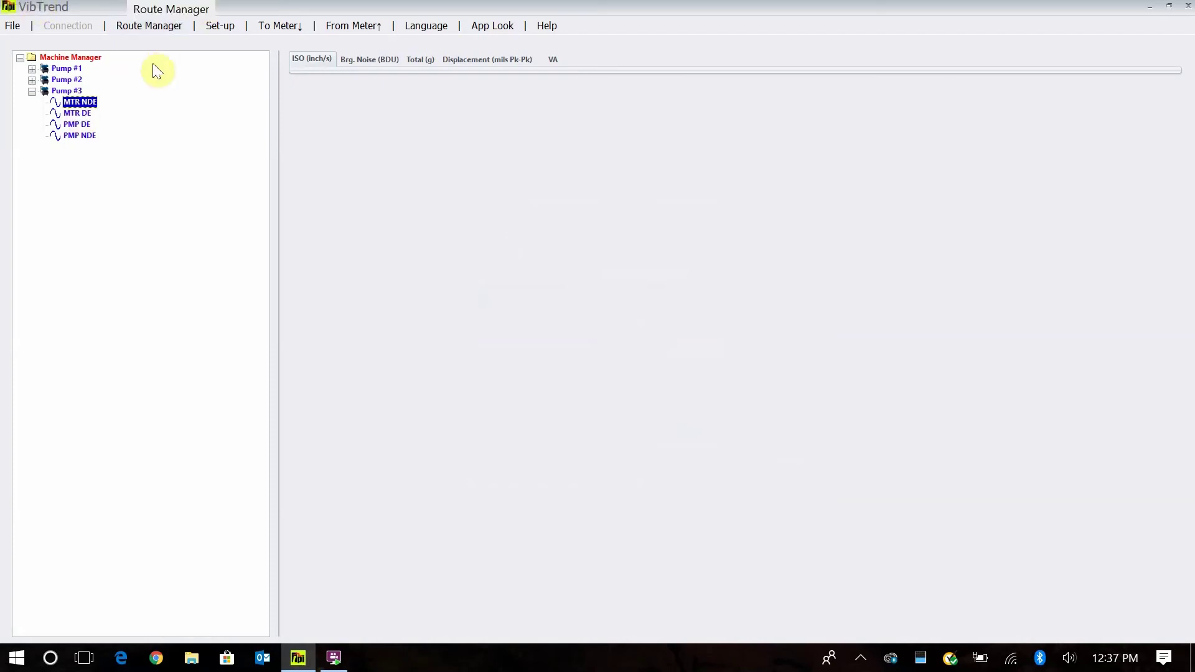
pyautogui.click(77, 113)
# - Review the MTR DE point's settings, with 50/100 BDU bearing alarms, and cancel without changes
pyautogui.rightClick(81, 112)
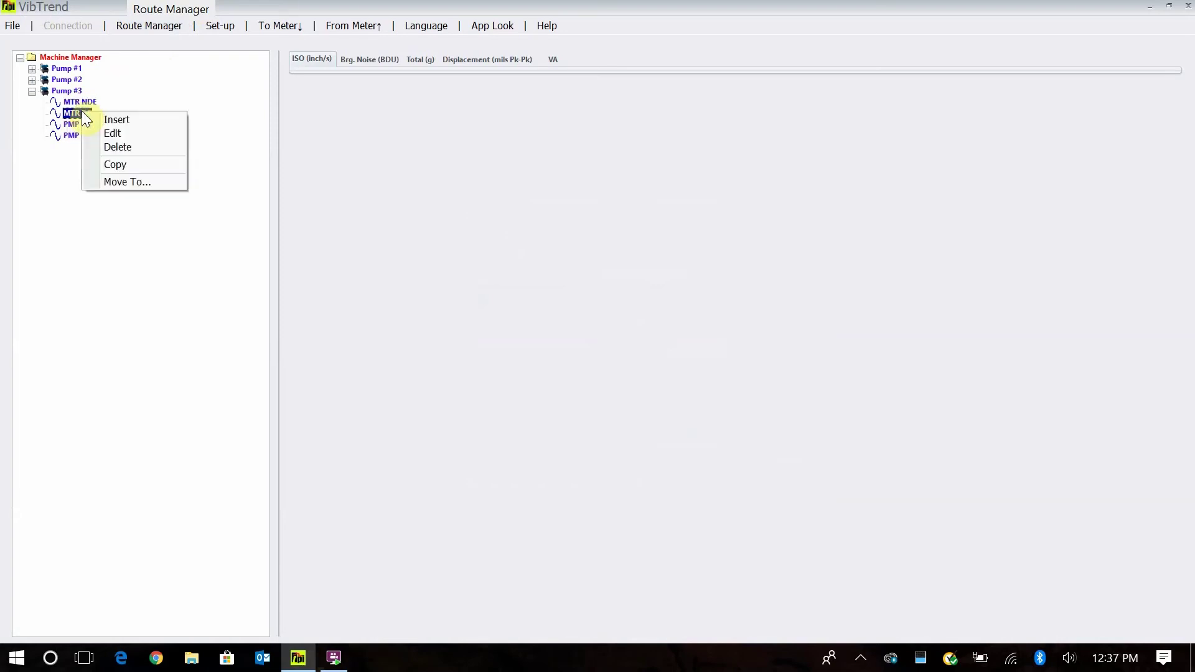
pyautogui.click(150, 132)
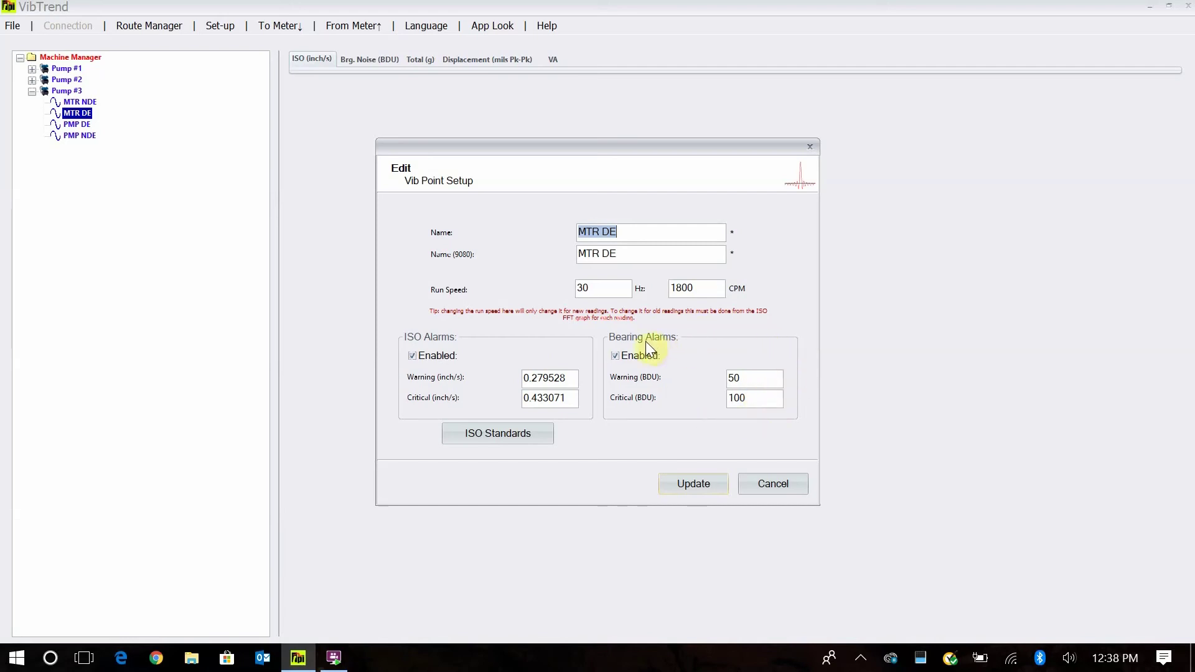
pyautogui.click(749, 483)
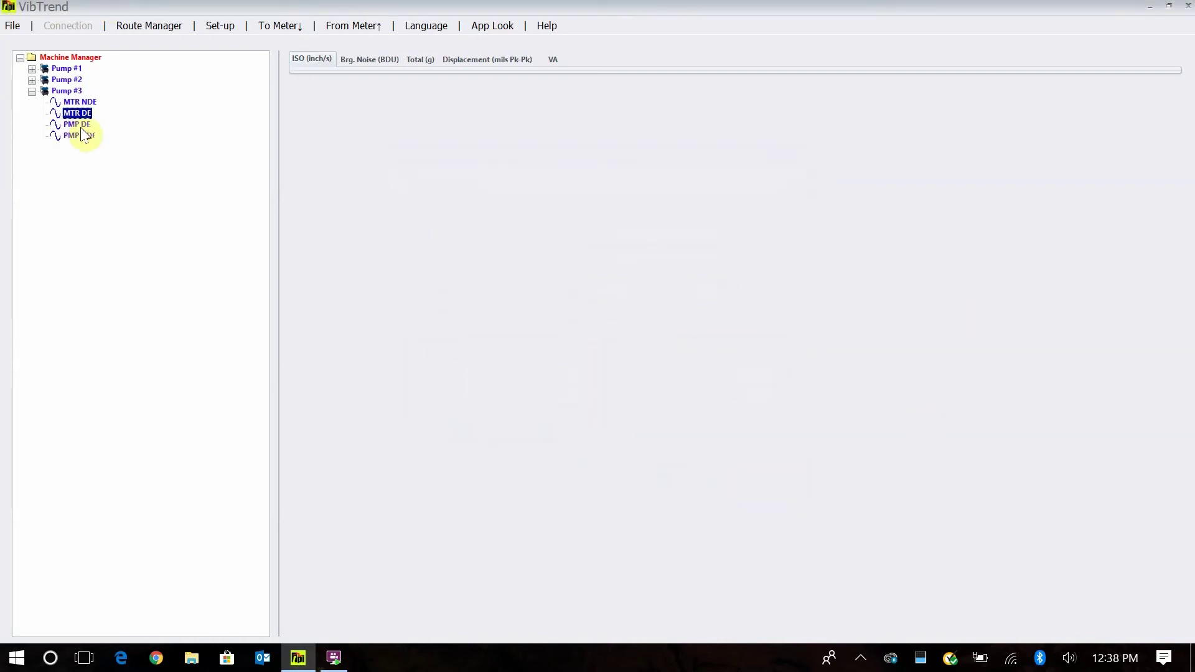
# - Collapse Pump #3, then add a new route named 'Pump Route' in Route Manager
pyautogui.click(31, 92)
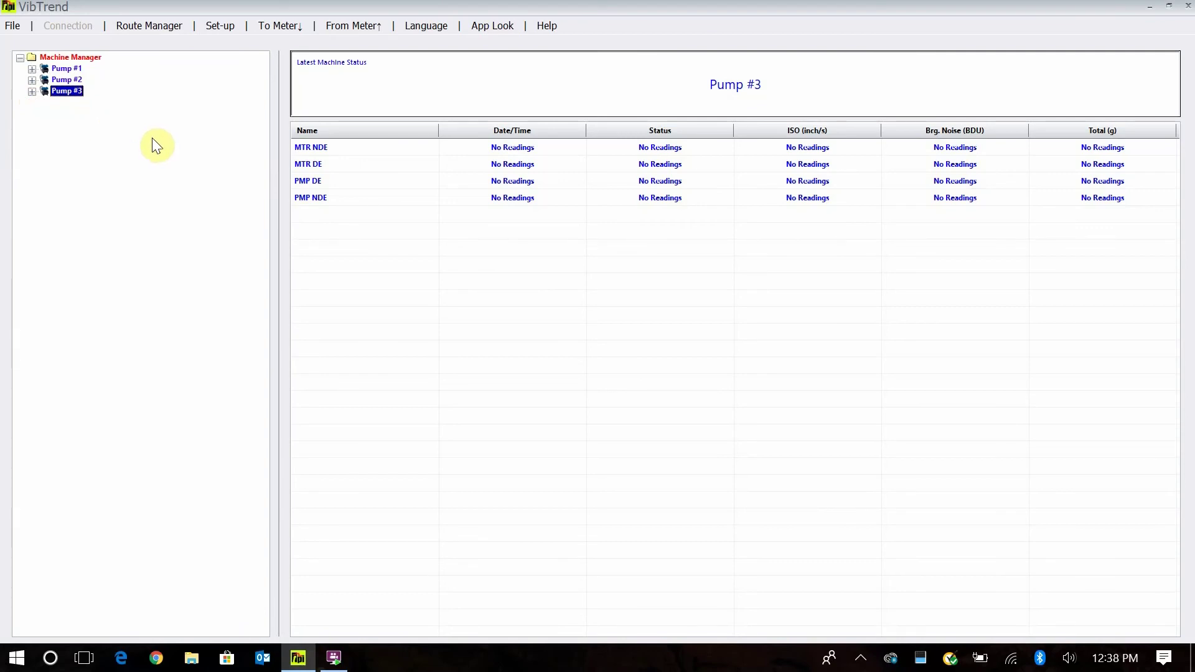
pyautogui.click(156, 27)
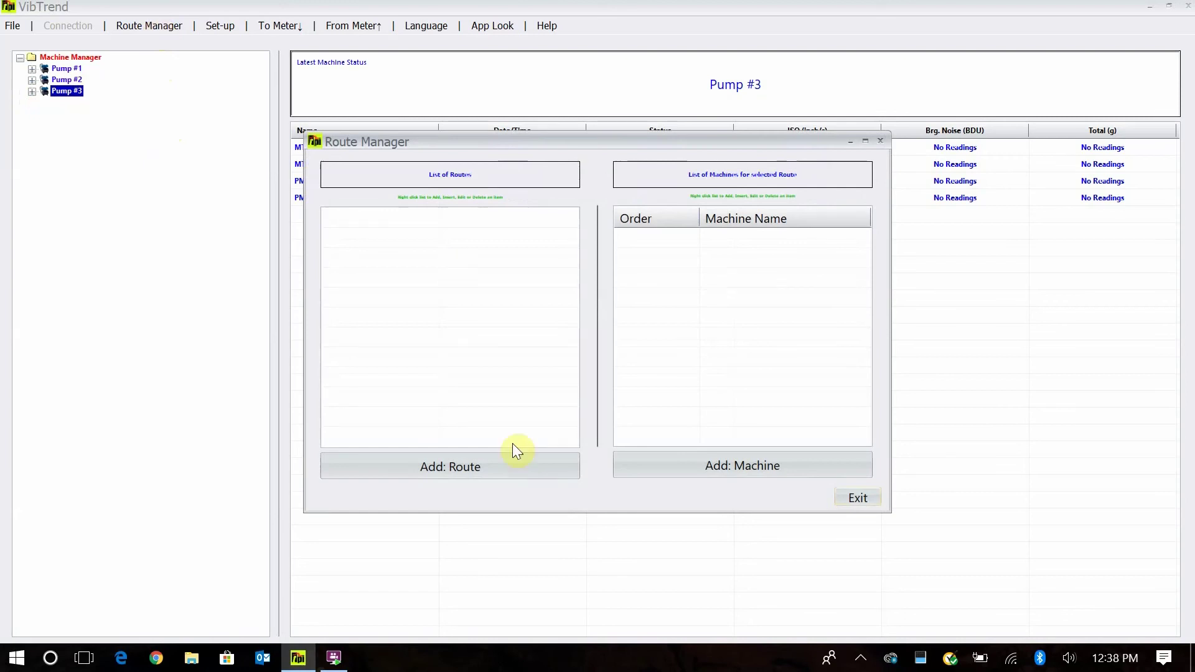
pyautogui.click(447, 466)
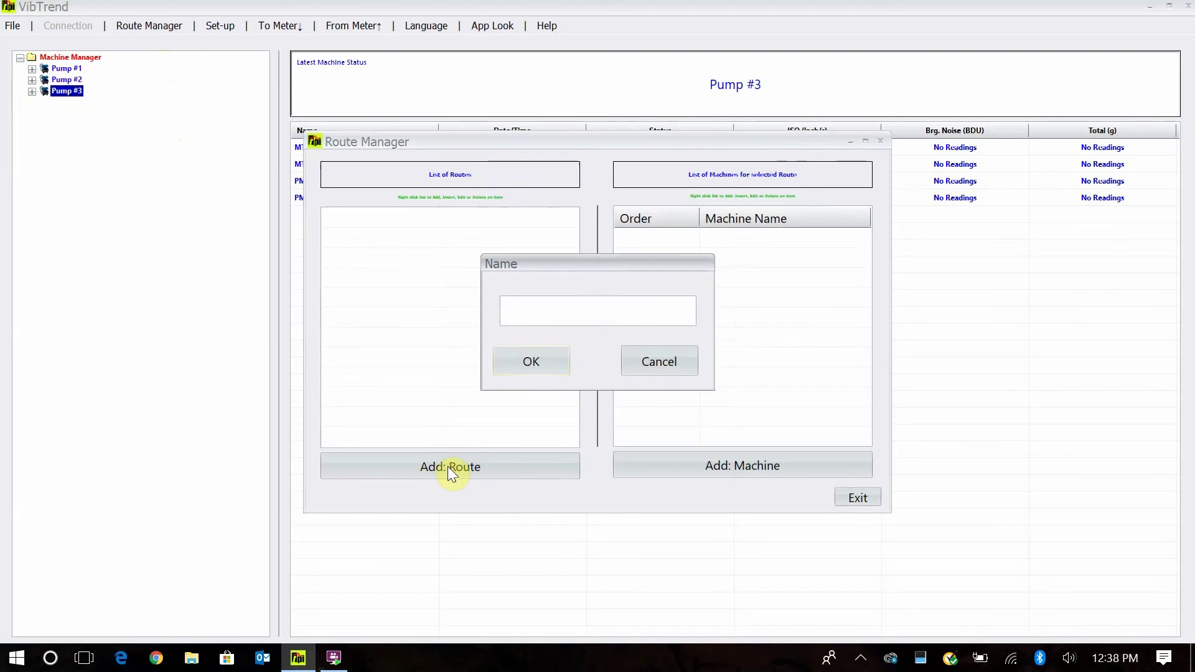
pyautogui.write('Pump Route')
pyautogui.click(526, 363)
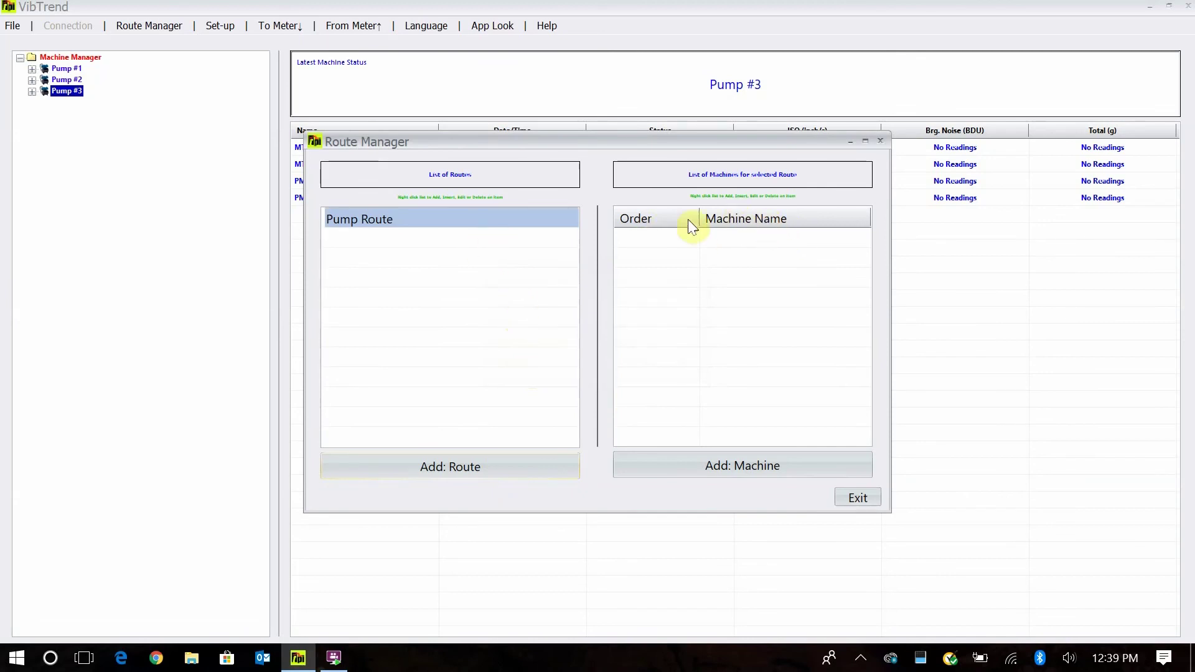
# - Add Pump #1, Pump #2 and Pump #3 to Pump Route as machines 1–3
pyautogui.click(715, 467)
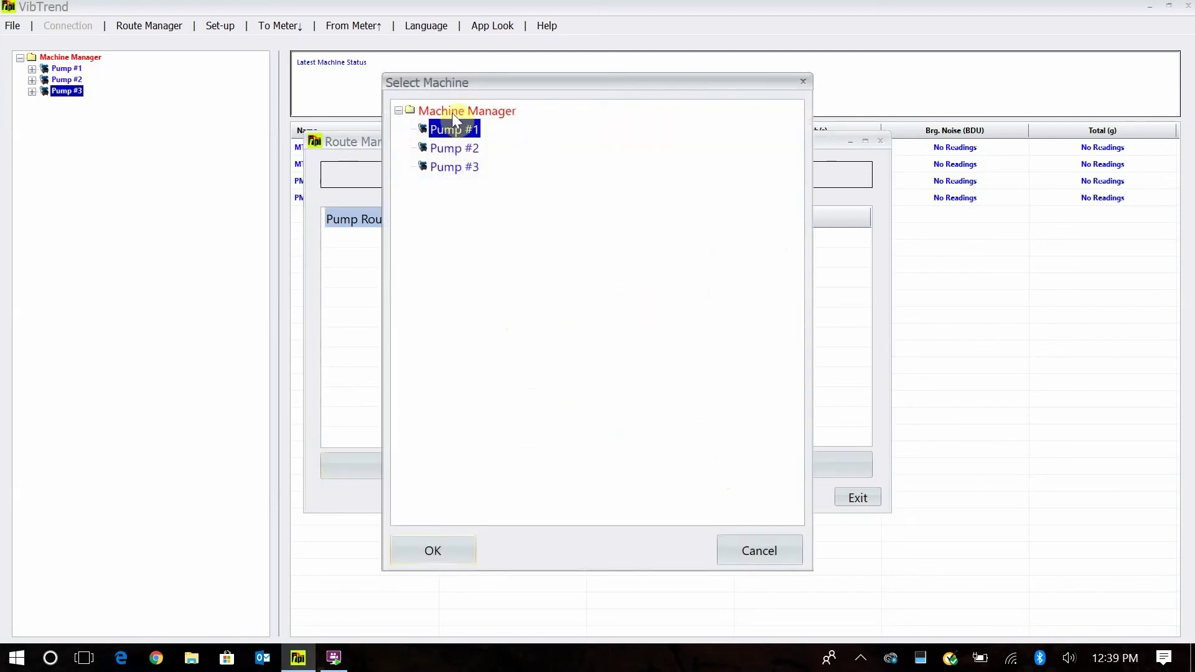
pyautogui.click(410, 551)
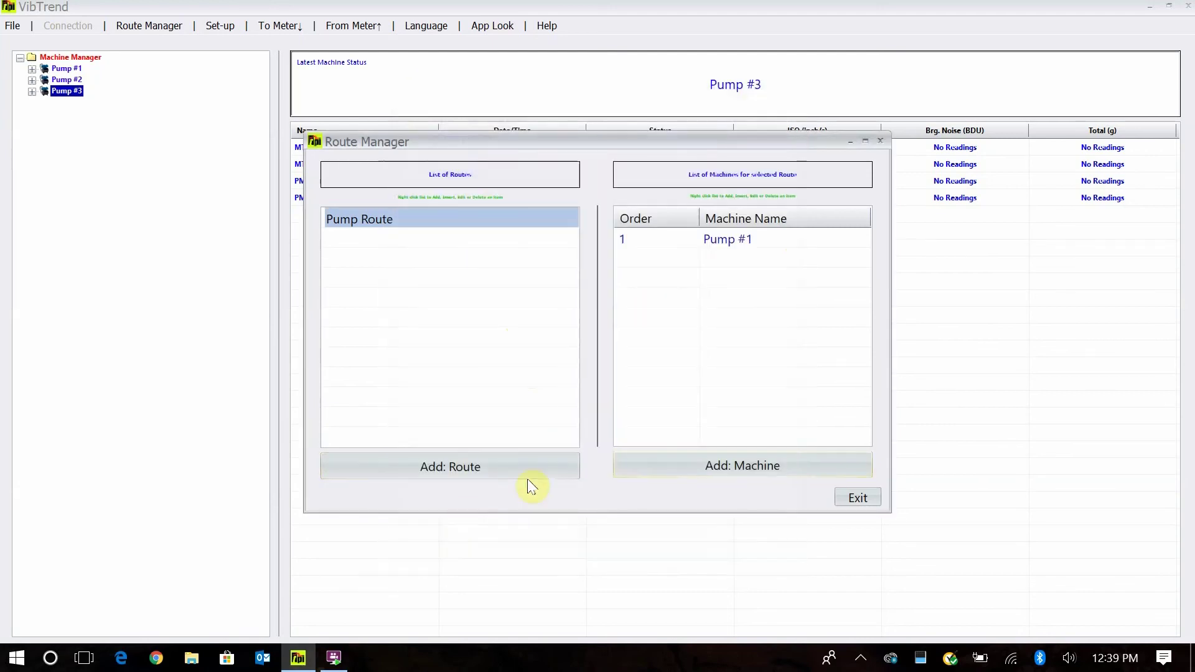
pyautogui.click(732, 469)
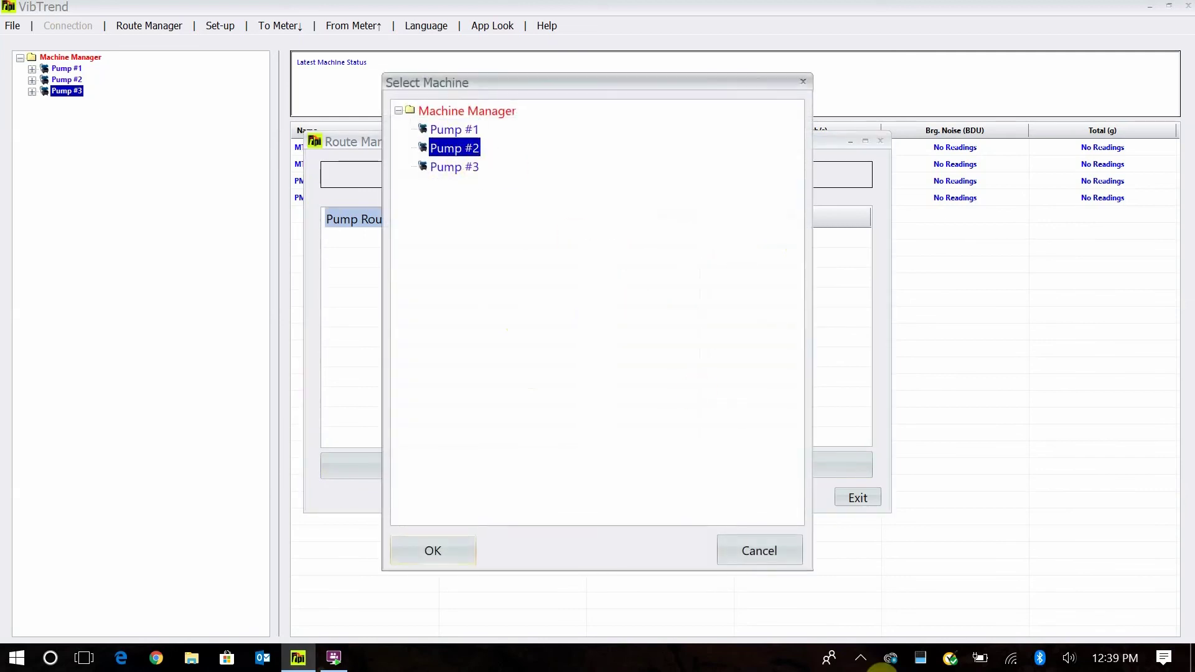
pyautogui.click(427, 551)
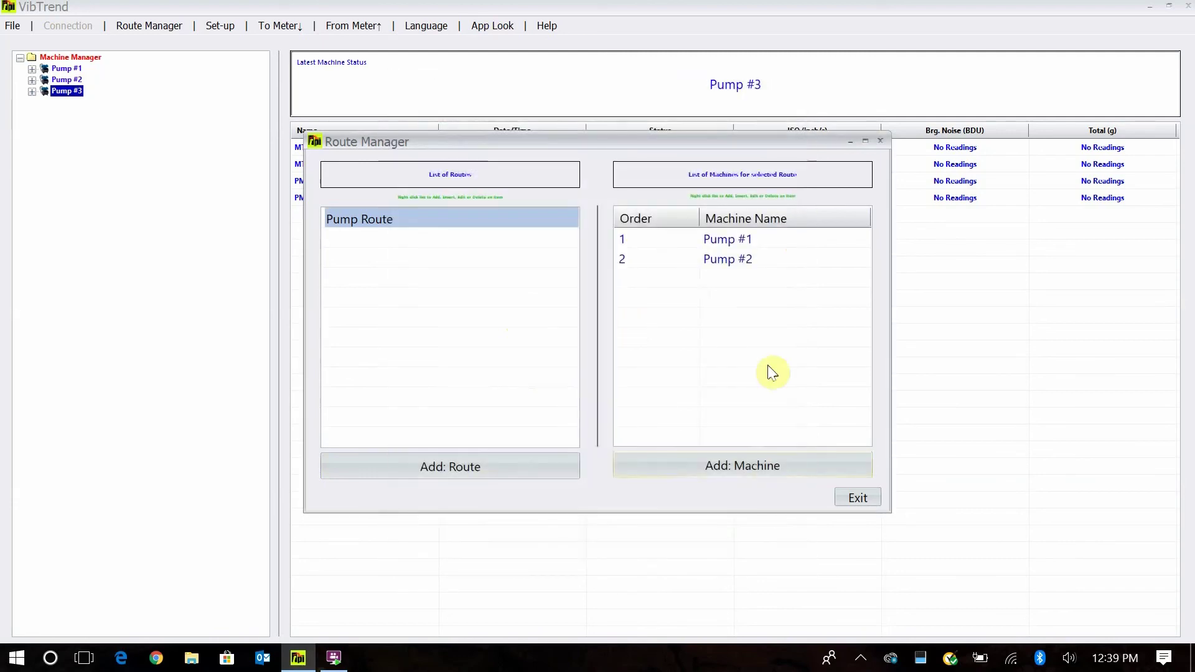
pyautogui.click(749, 461)
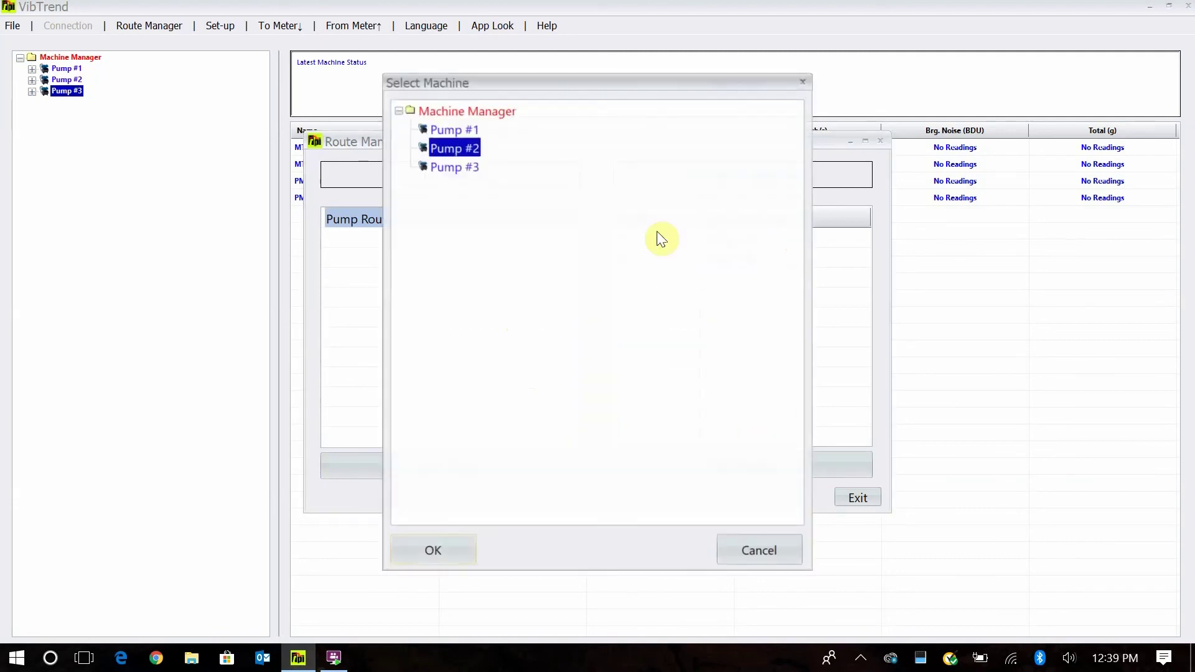
pyautogui.click(438, 166)
pyautogui.click(451, 547)
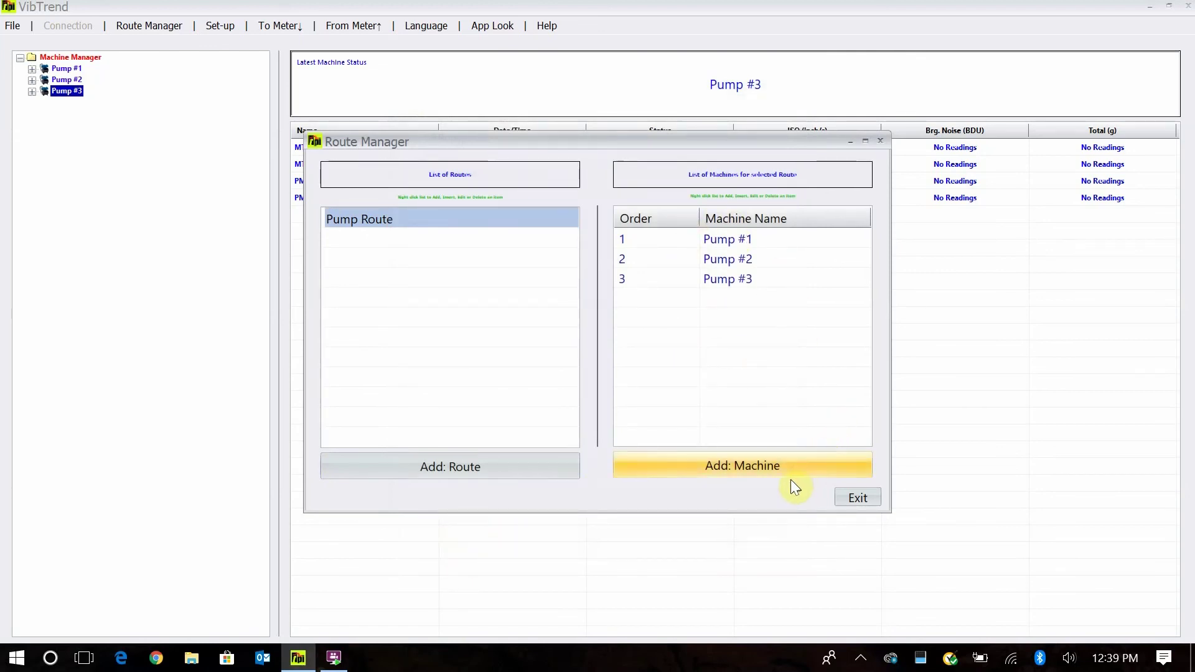
# - Try downloading Pump Route to the meter, then cancel at the 'No Cradle detected' message
pyautogui.click(848, 497)
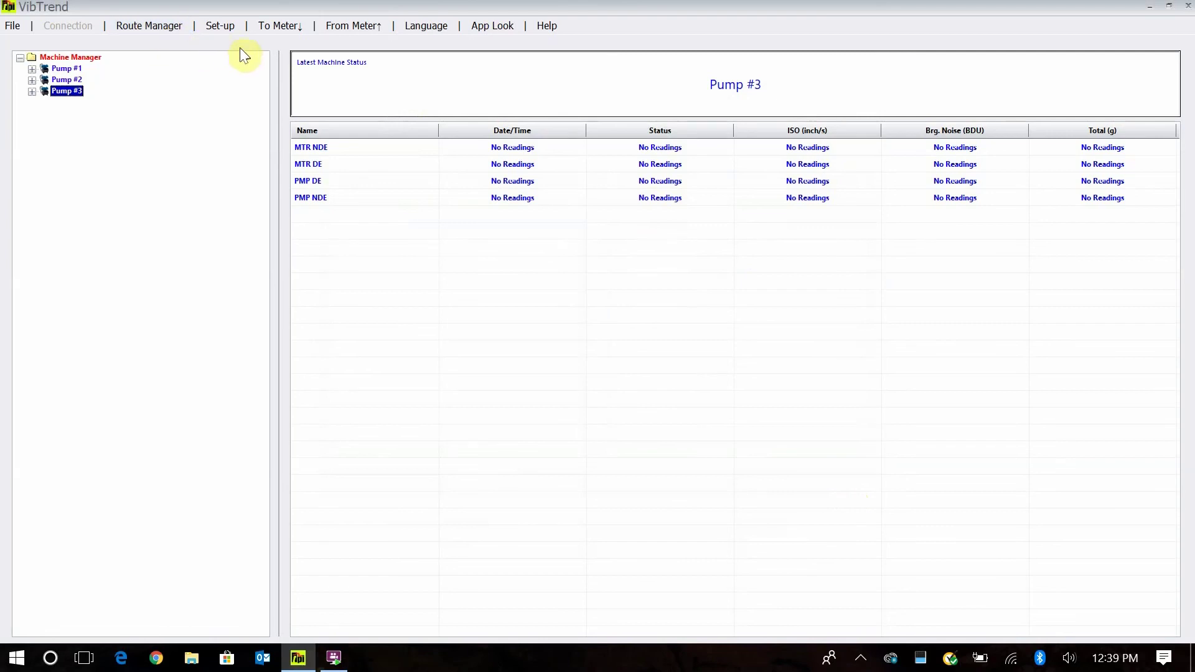
pyautogui.click(278, 28)
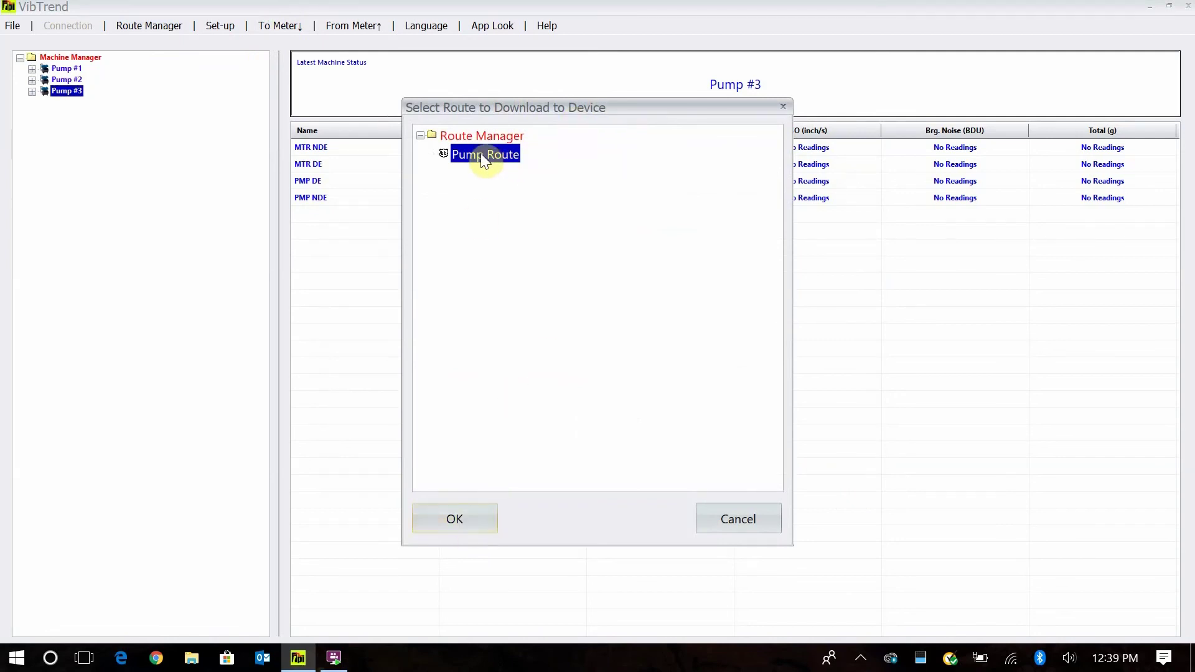
pyautogui.click(467, 519)
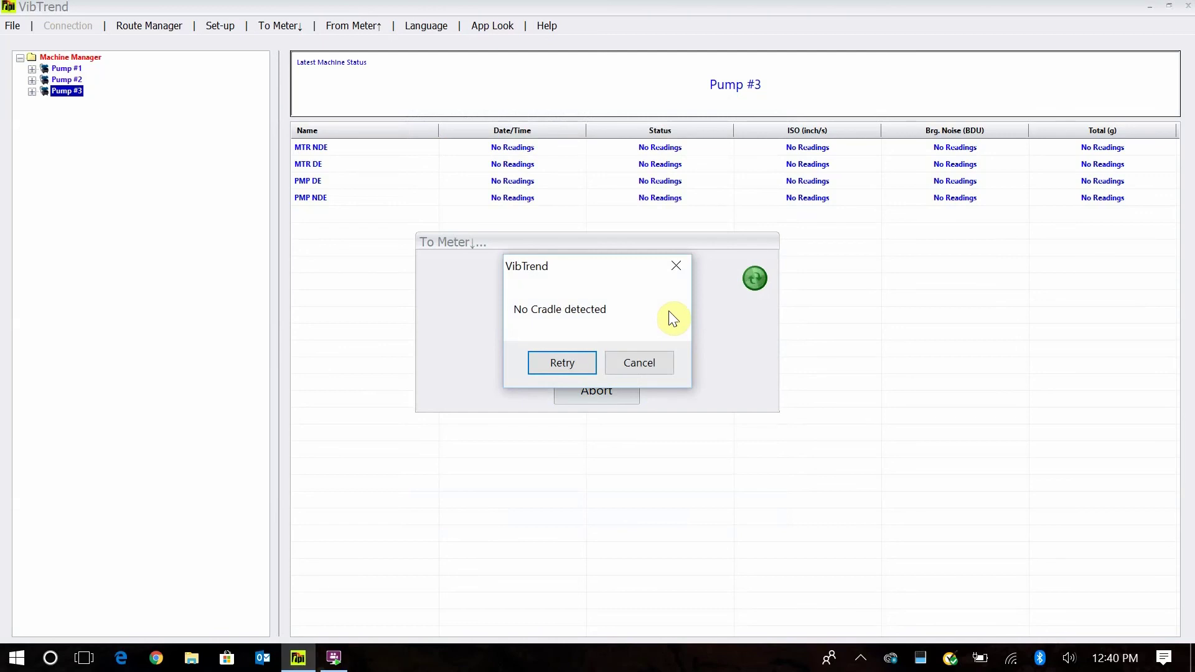
pyautogui.click(648, 365)
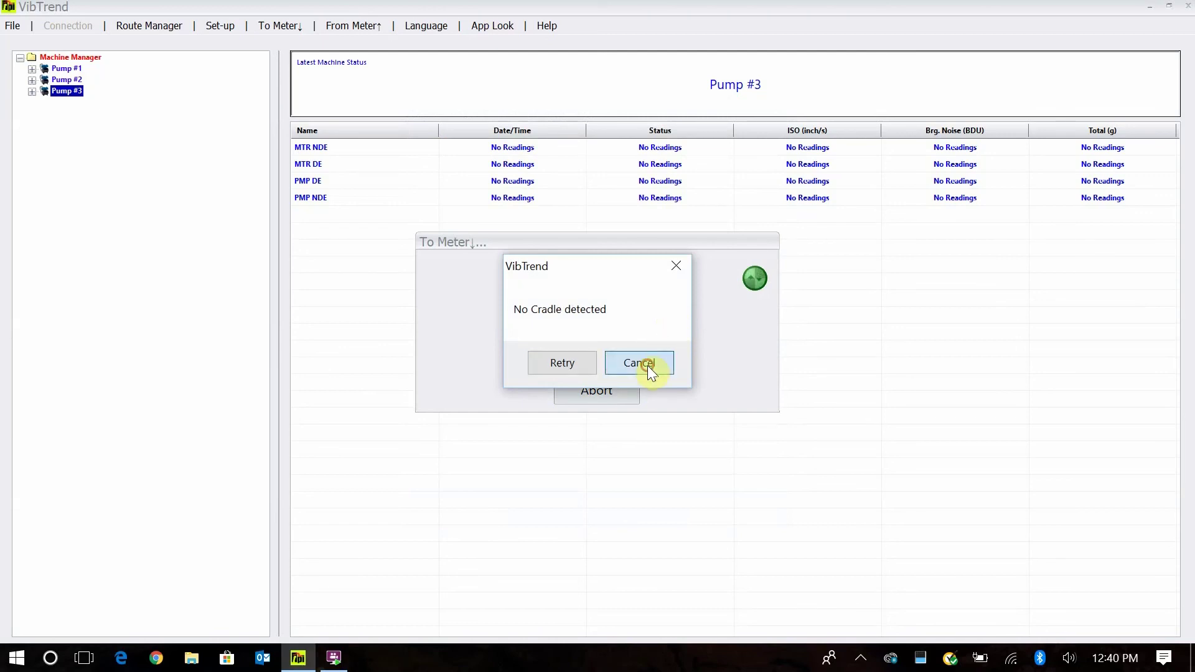